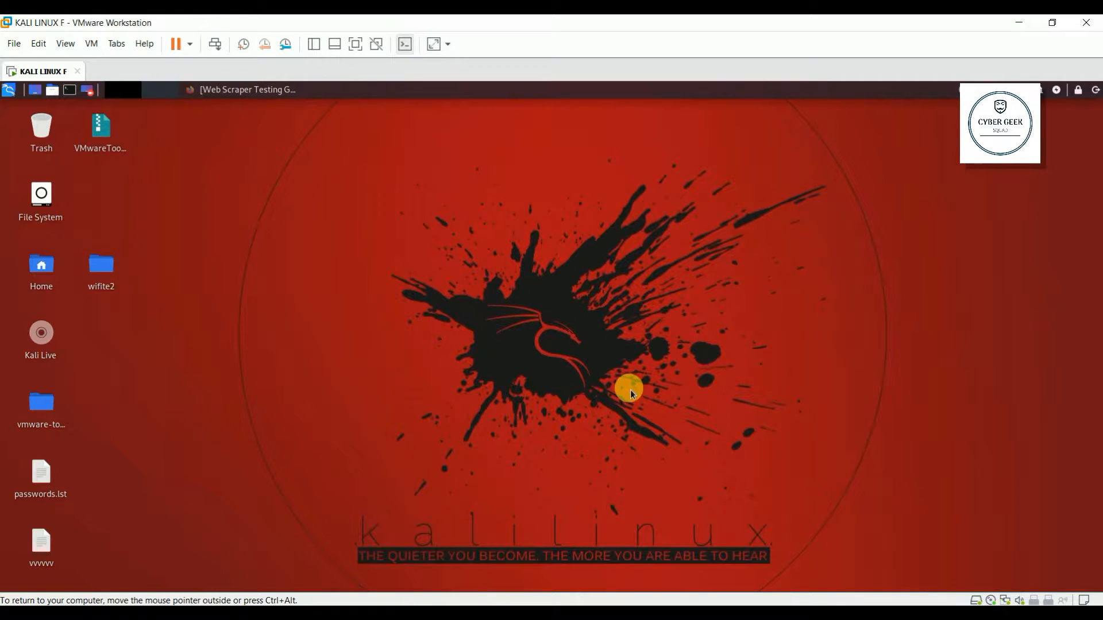
Step: Launch Wireshark from the Kali menu's 09 - Sniffing & Spoofing category and select eth0
{"action": "left_click", "coordinate": [9, 92]}
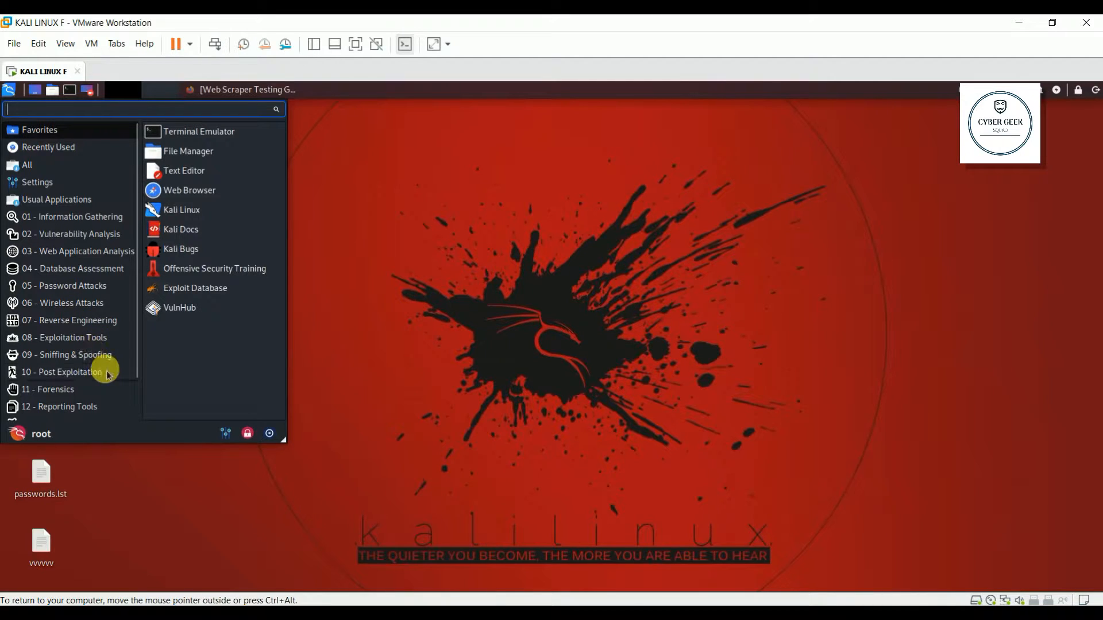
{"action": "left_click", "coordinate": [84, 357]}
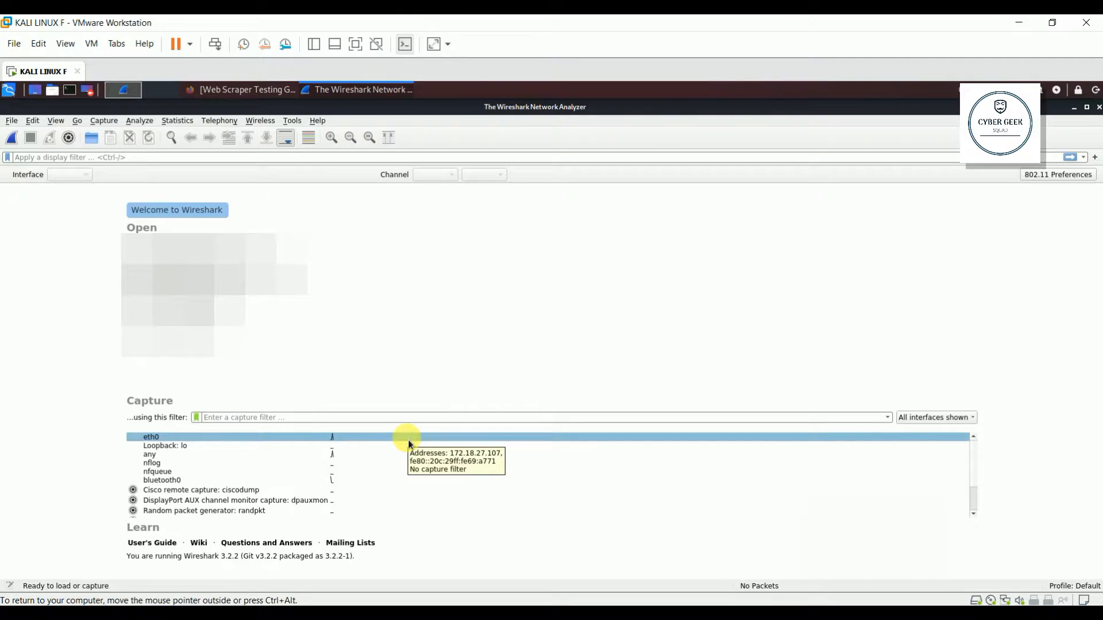
{"action": "left_click", "coordinate": [409, 444]}
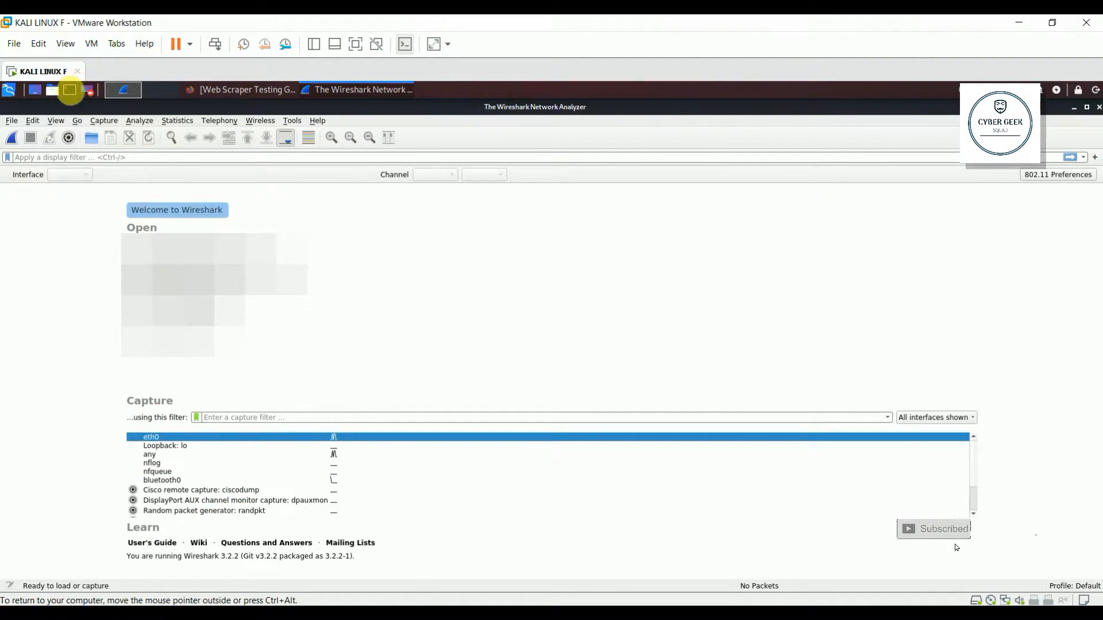
Step: Run ifconfig in a new terminal to list the network interfaces
{"action": "left_click", "coordinate": [72, 94]}
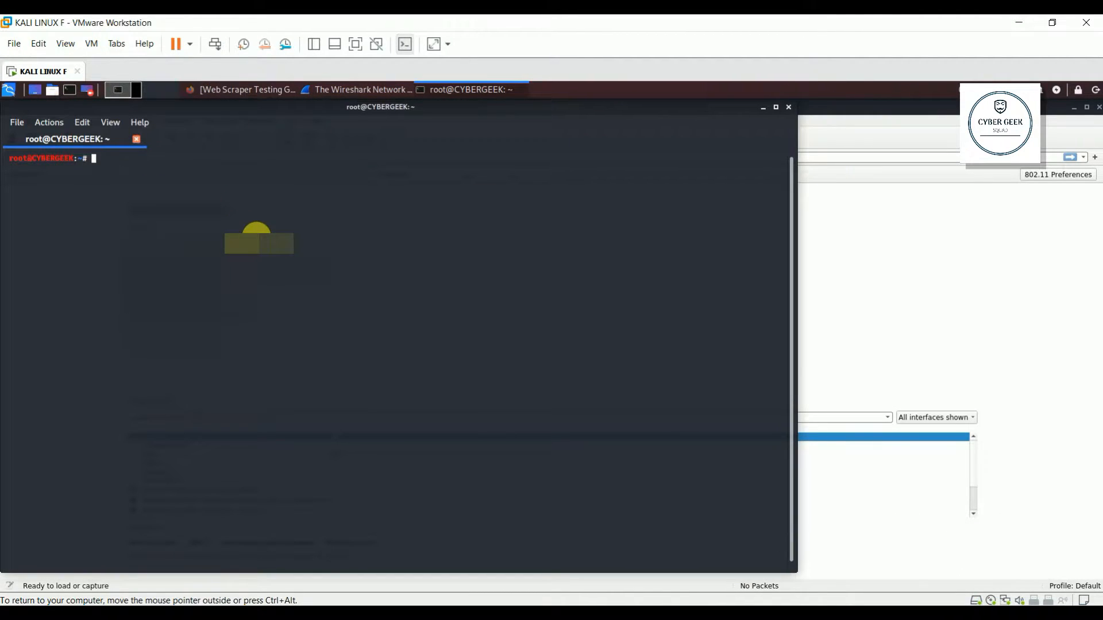
{"action": "type", "text": "ifconfig"}
{"action": "key", "text": "Return"}
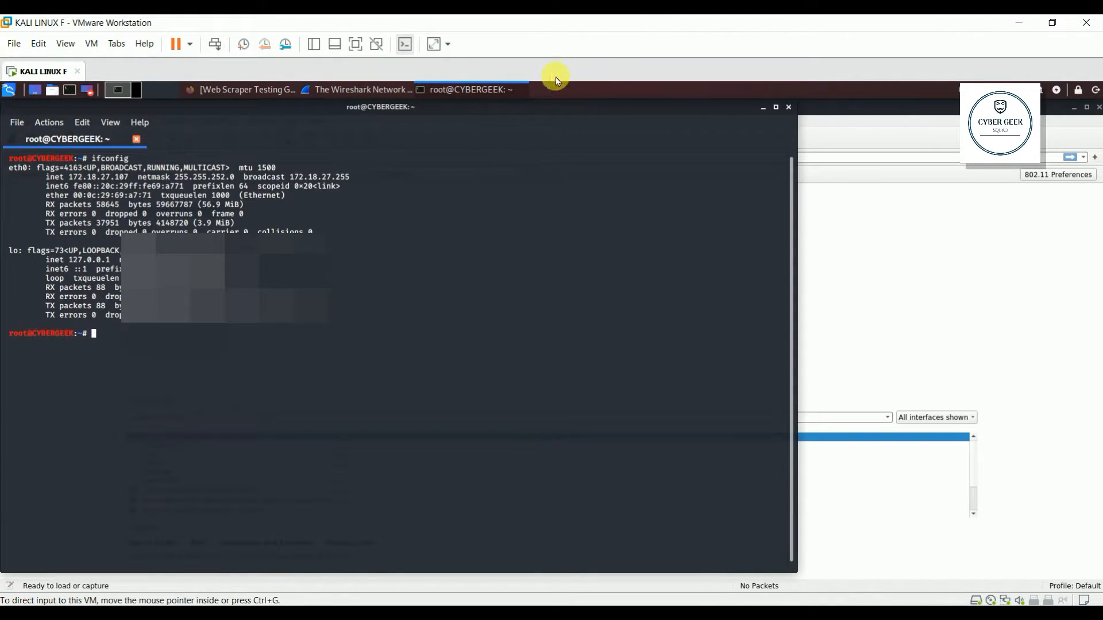
{"action": "left_click_drag", "start_coordinate": [574, 111], "coordinate": [928, 123]}
{"action": "left_click_drag", "start_coordinate": [782, 115], "coordinate": [912, 143]}
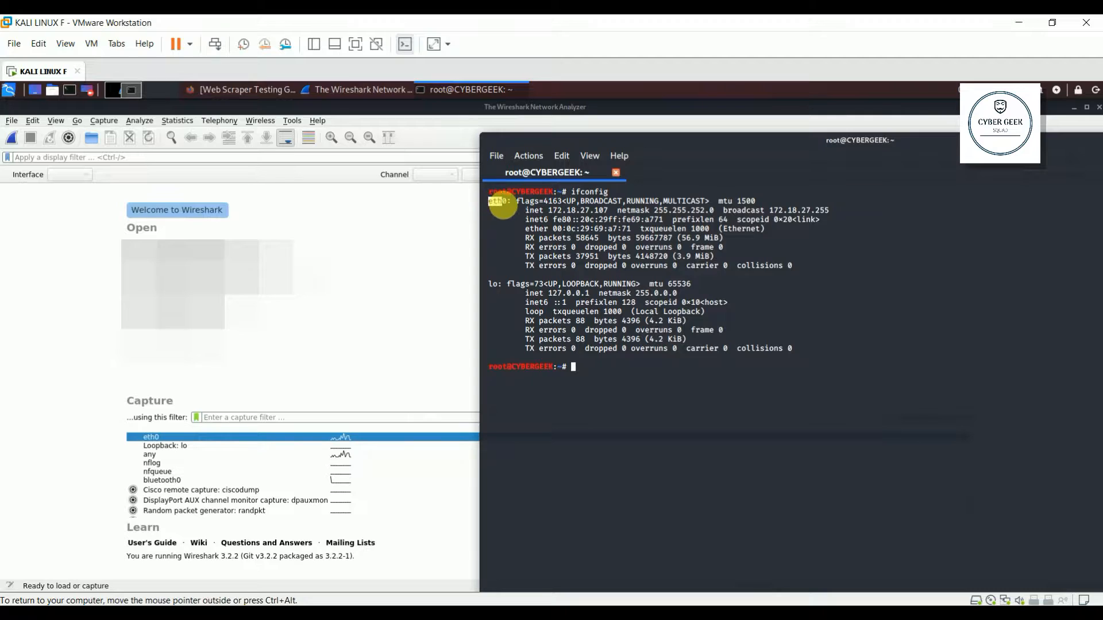
Step: Select eth0's inet address 172.18.27.107, then close the terminal
{"action": "triple_click", "coordinate": [505, 208]}
{"action": "double_click", "coordinate": [504, 204]}
{"action": "left_click", "coordinate": [495, 211]}
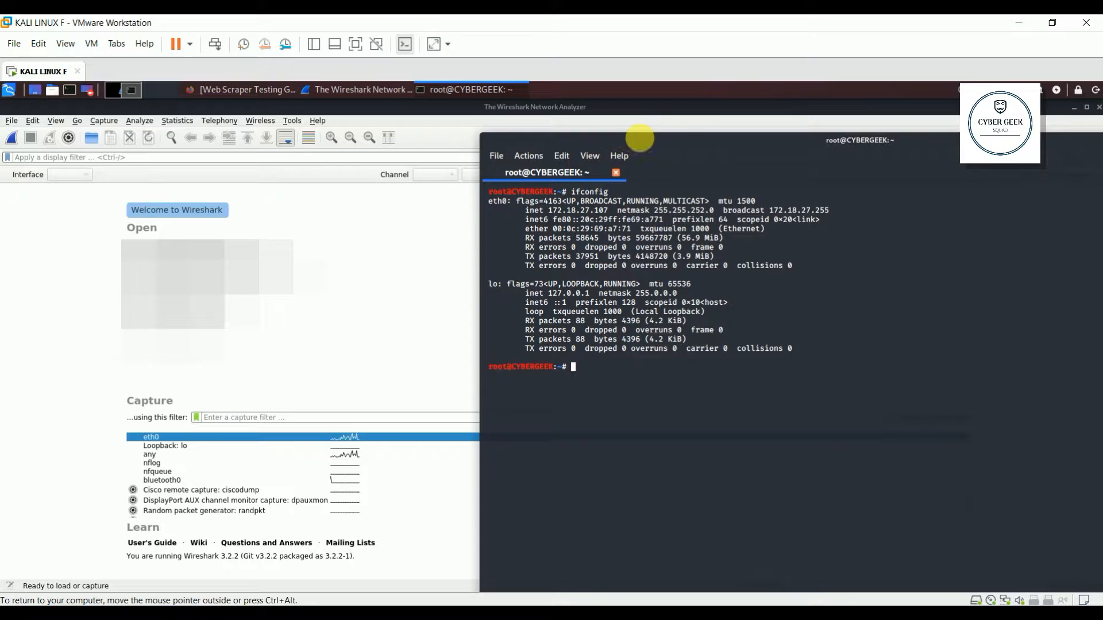
{"action": "left_click_drag", "start_coordinate": [637, 143], "coordinate": [673, 122]}
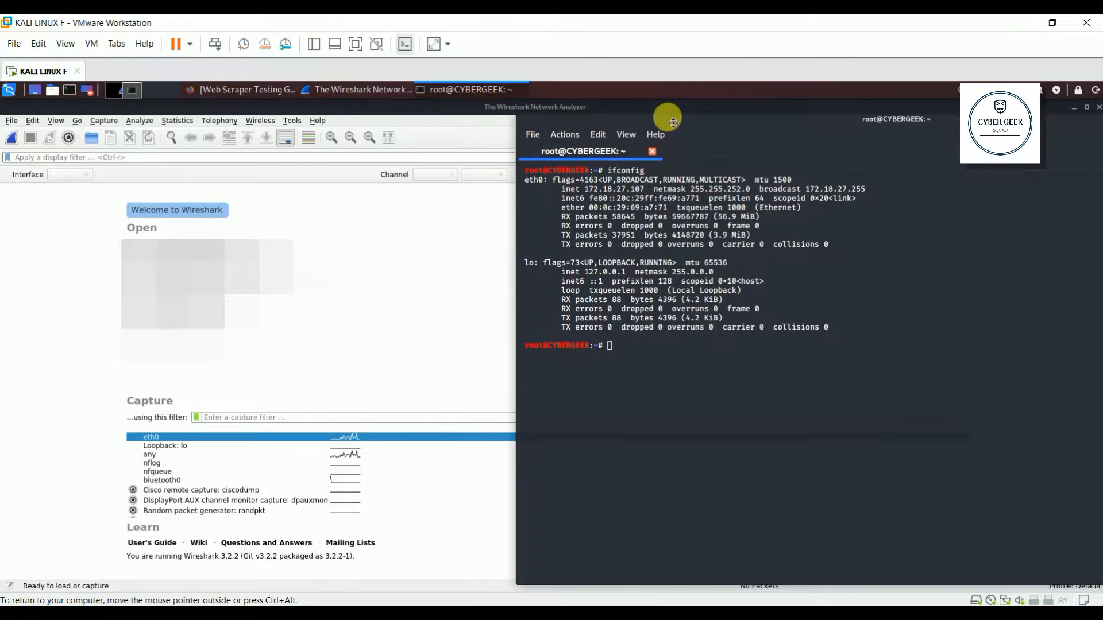
{"action": "double_click", "coordinate": [532, 182]}
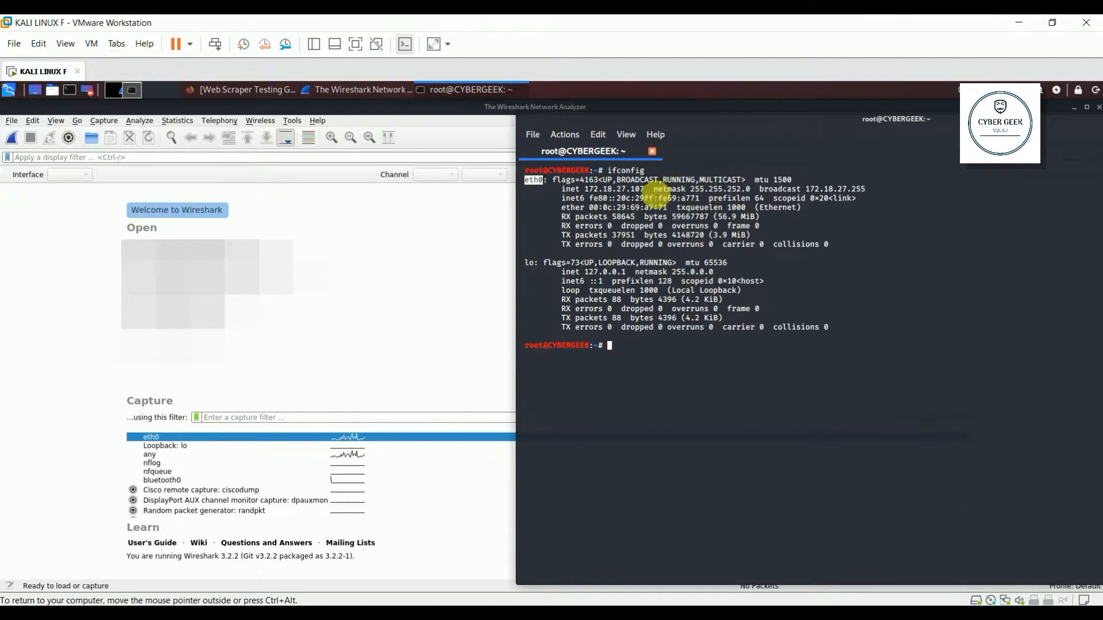
{"action": "left_click", "coordinate": [593, 197]}
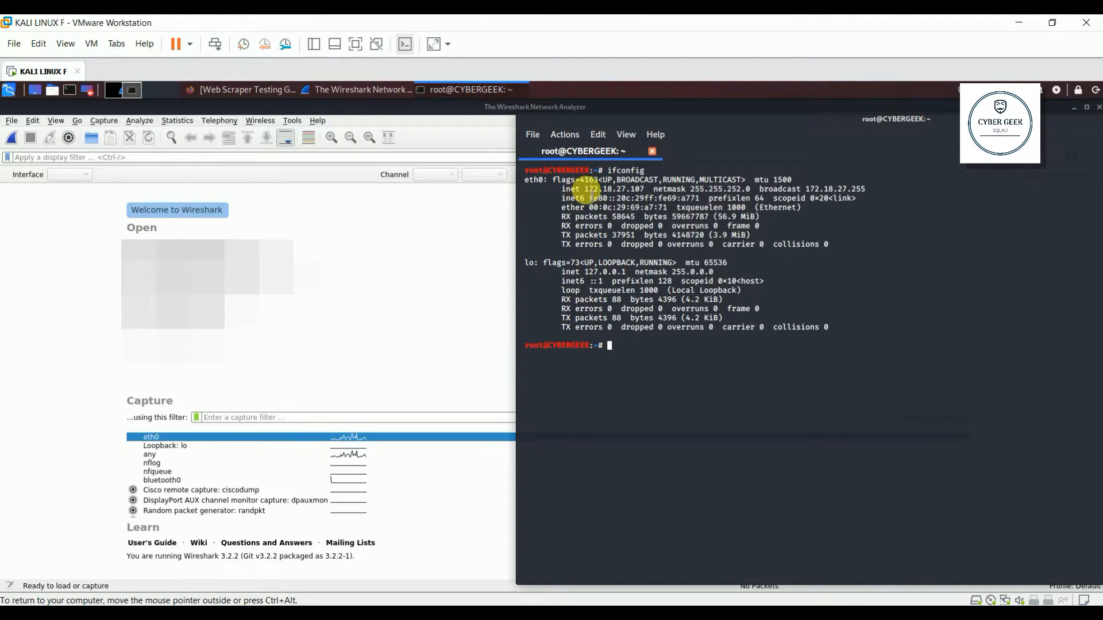
{"action": "double_click", "coordinate": [600, 190]}
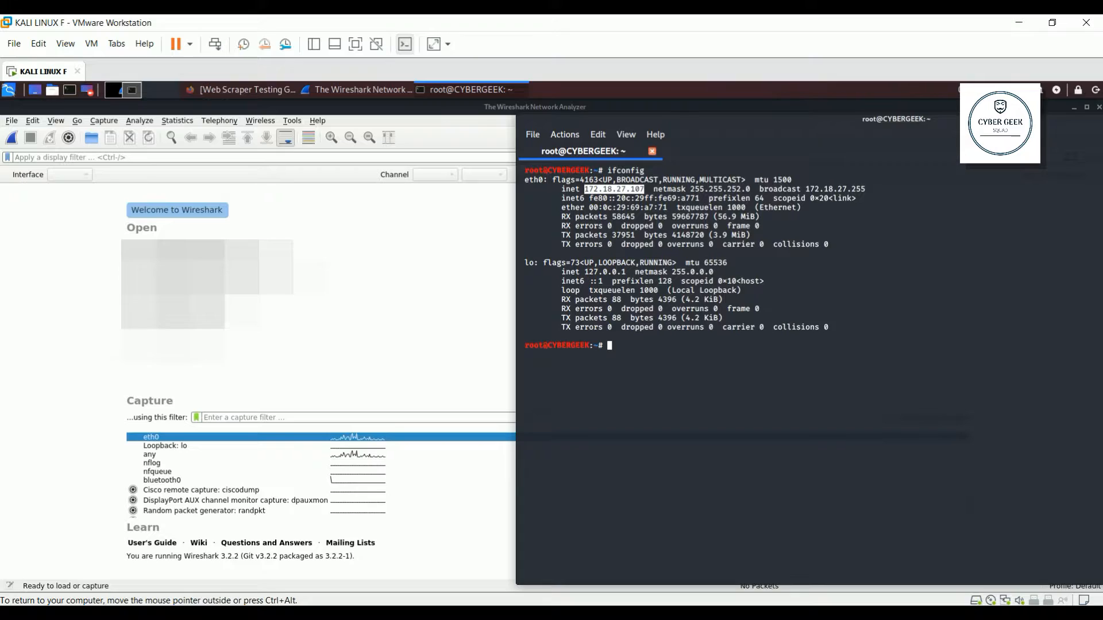
{"action": "left_click_drag", "start_coordinate": [1011, 121], "coordinate": [852, 125]}
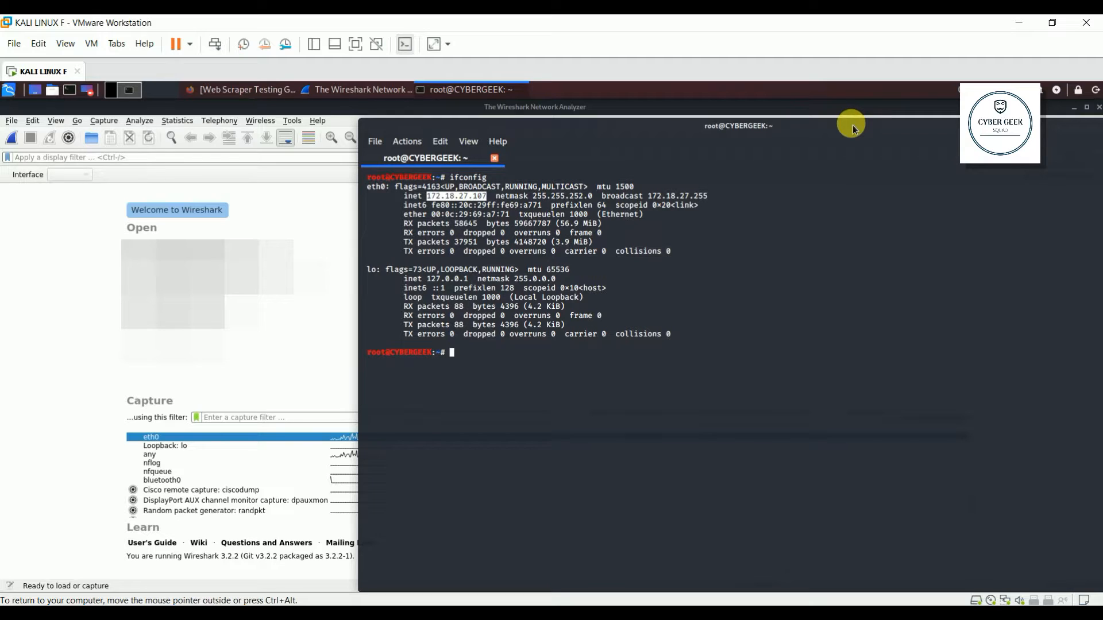
{"action": "left_click_drag", "start_coordinate": [851, 125], "coordinate": [623, 91]}
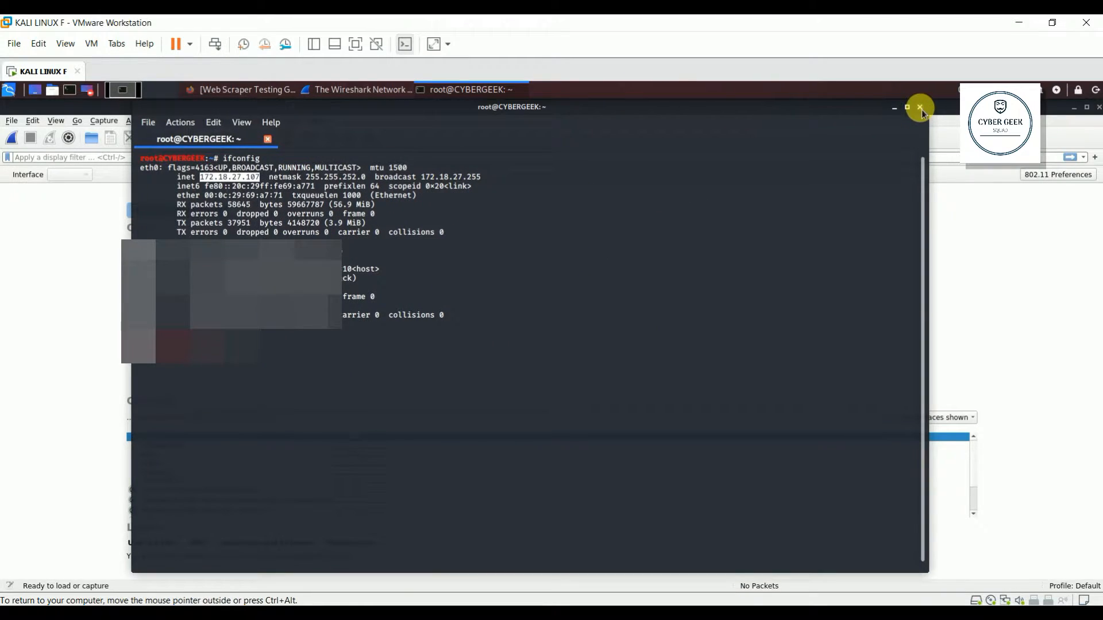
{"action": "left_click", "coordinate": [919, 108]}
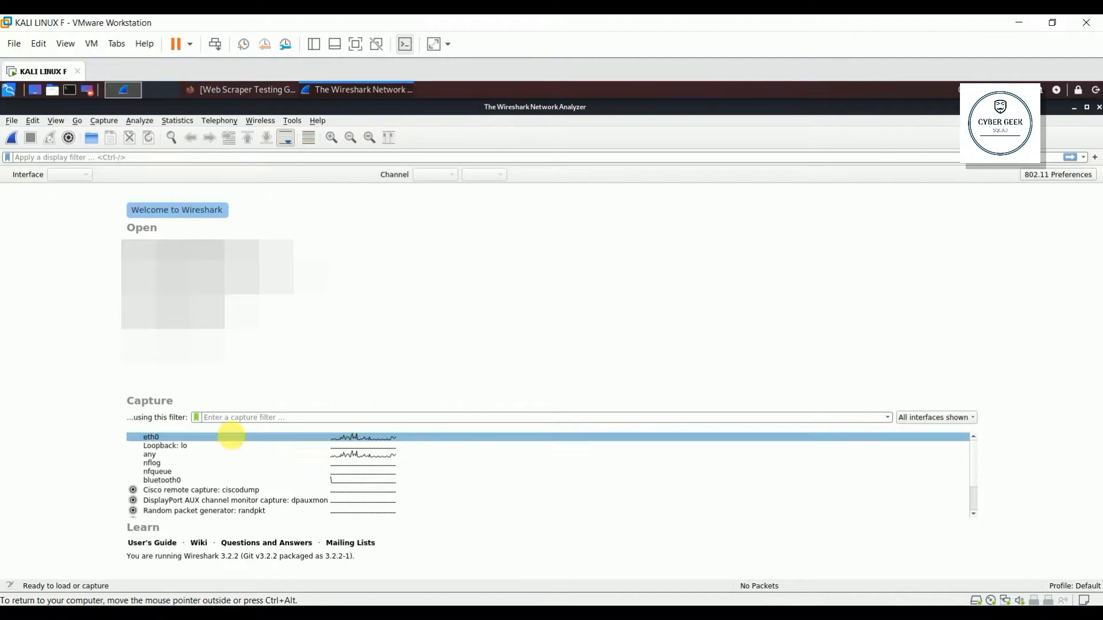
Step: Start capturing on eth0 and scroll through the incoming ARP and UDP 5050 packets
{"action": "double_click", "coordinate": [233, 438]}
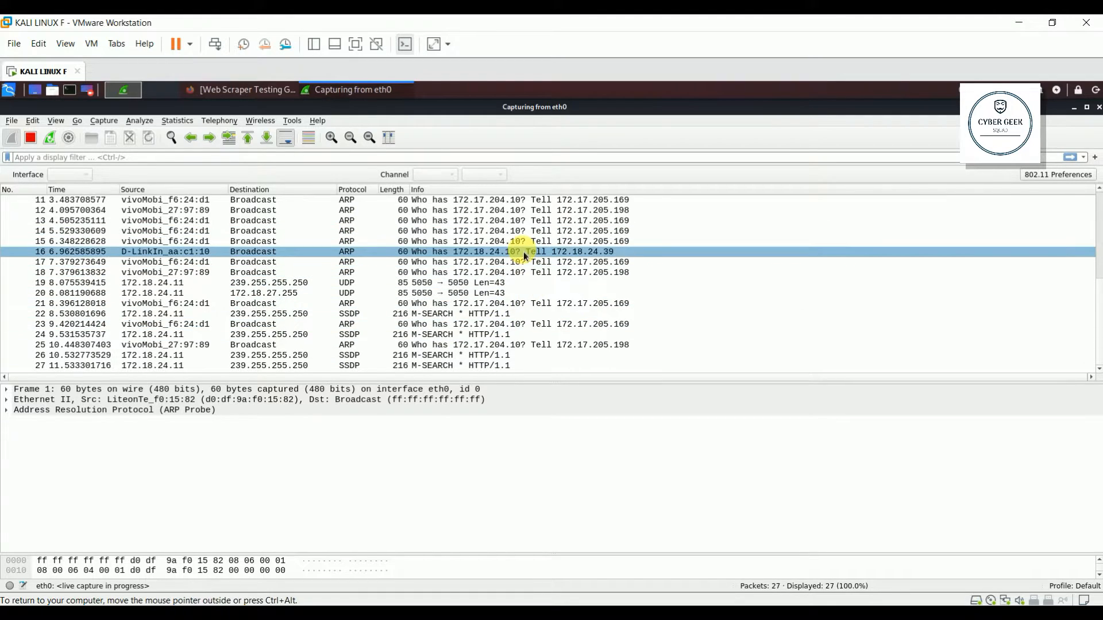
{"action": "scroll", "coordinate": [522, 251], "scroll_direction": "up", "scroll_amount": 5}
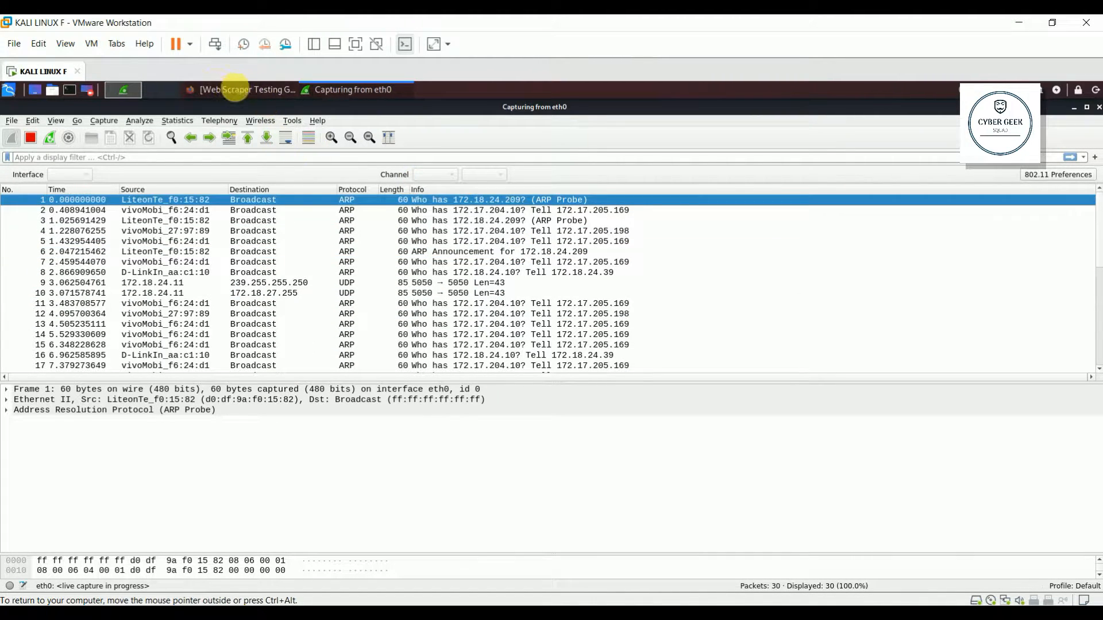
{"action": "scroll", "coordinate": [455, 271], "scroll_direction": "down", "scroll_amount": 5}
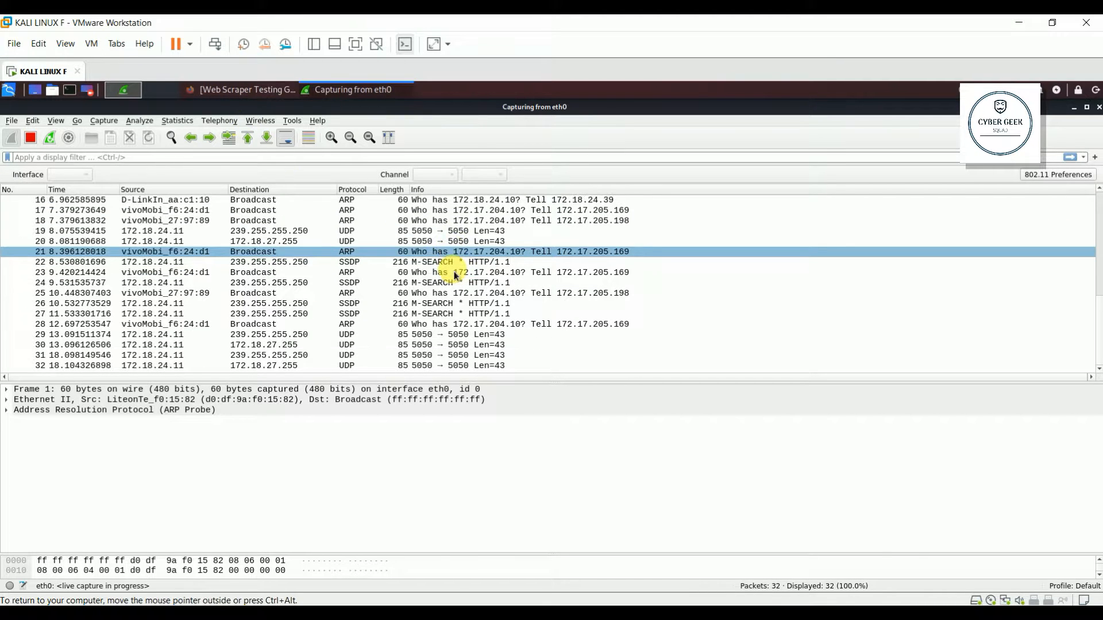
{"action": "scroll", "coordinate": [456, 270], "scroll_direction": "up", "scroll_amount": 5}
{"action": "left_click", "coordinate": [458, 399]}
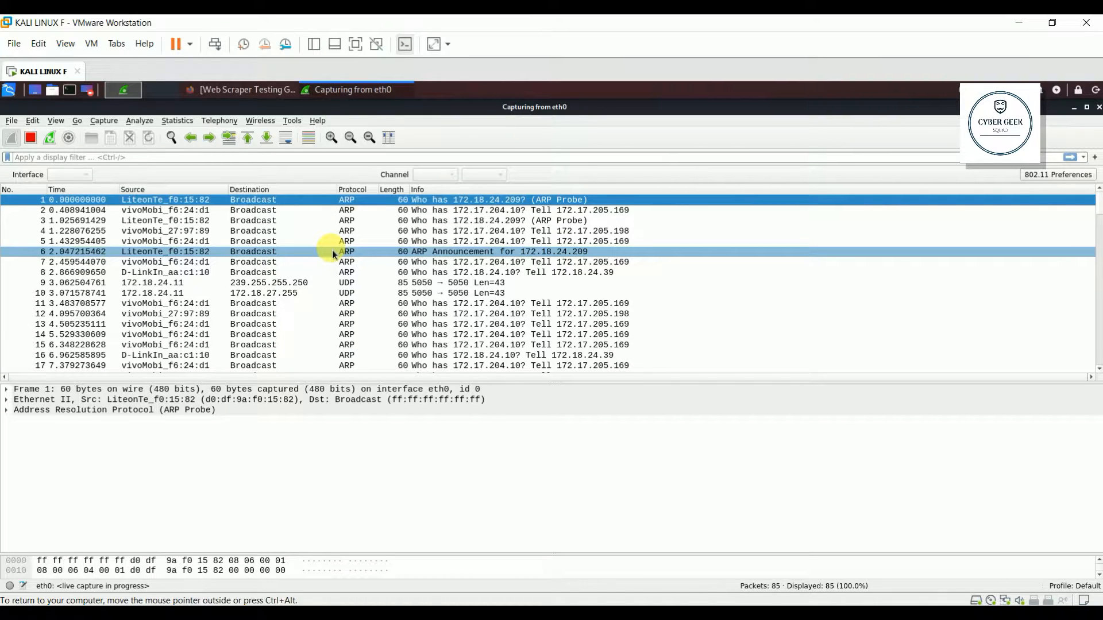
{"action": "left_click", "coordinate": [313, 145]}
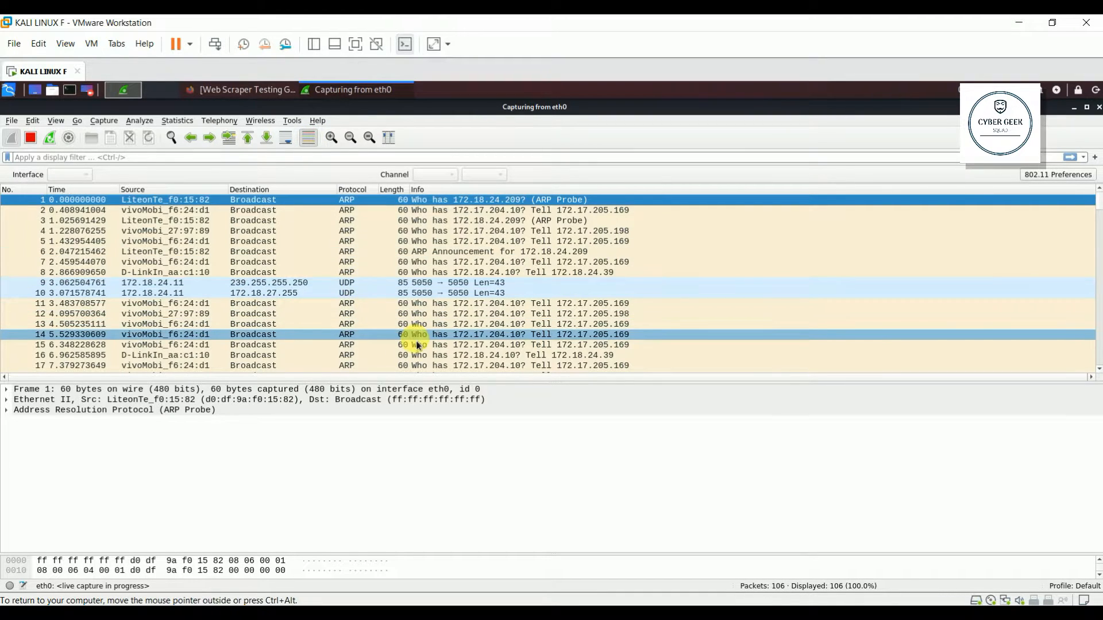
{"action": "scroll", "coordinate": [417, 344], "scroll_direction": "down", "scroll_amount": 5}
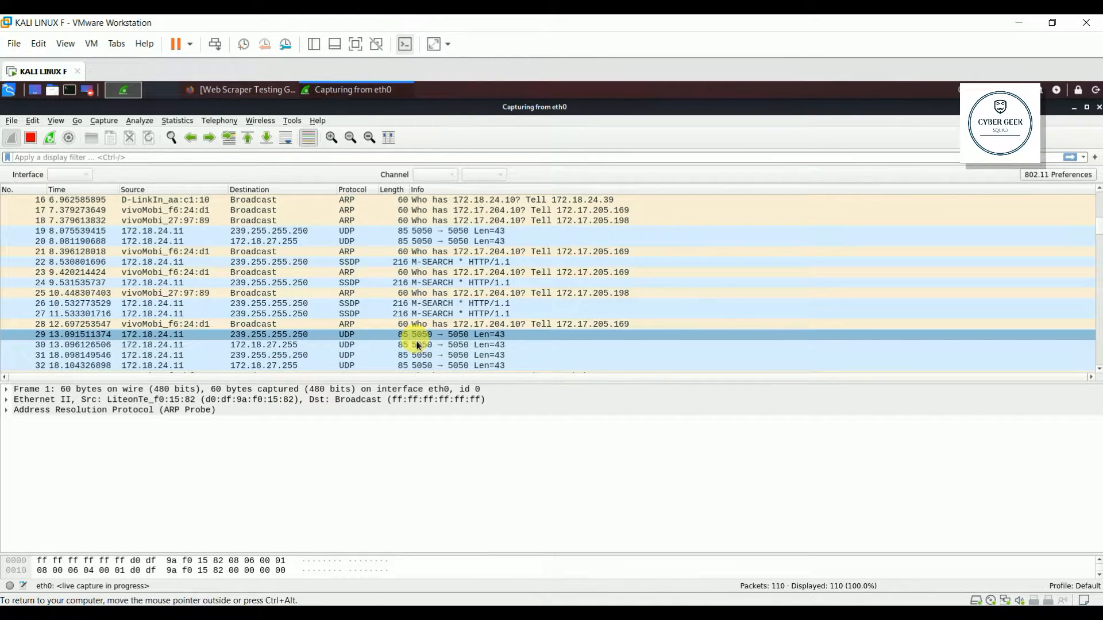
{"action": "scroll", "coordinate": [417, 344], "scroll_direction": "up", "scroll_amount": 1}
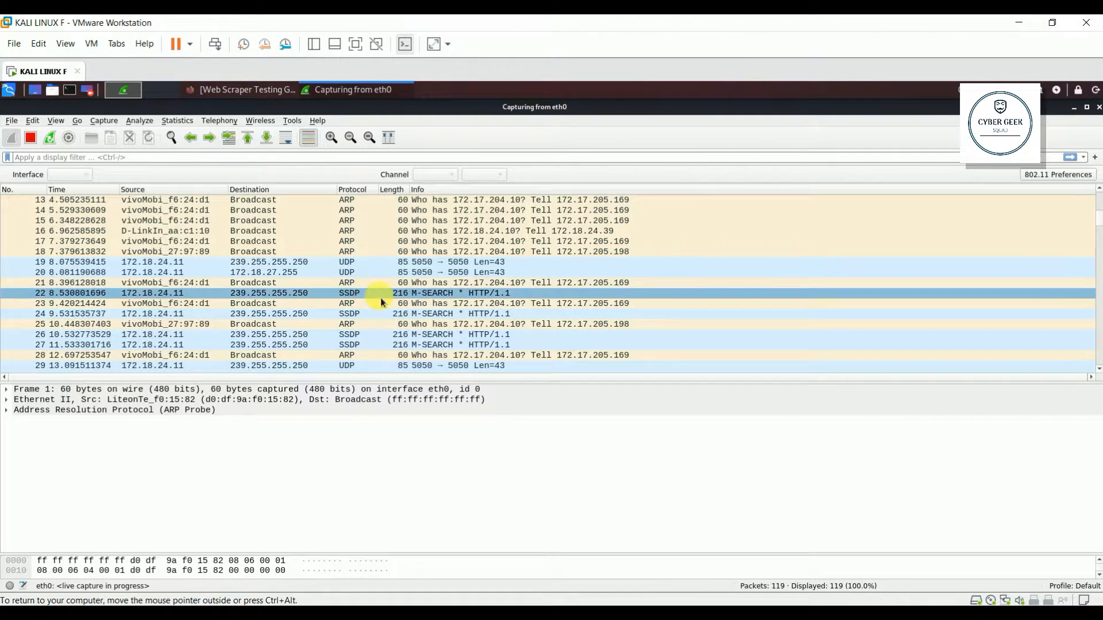
{"action": "scroll", "coordinate": [380, 297], "scroll_direction": "up", "scroll_amount": 4}
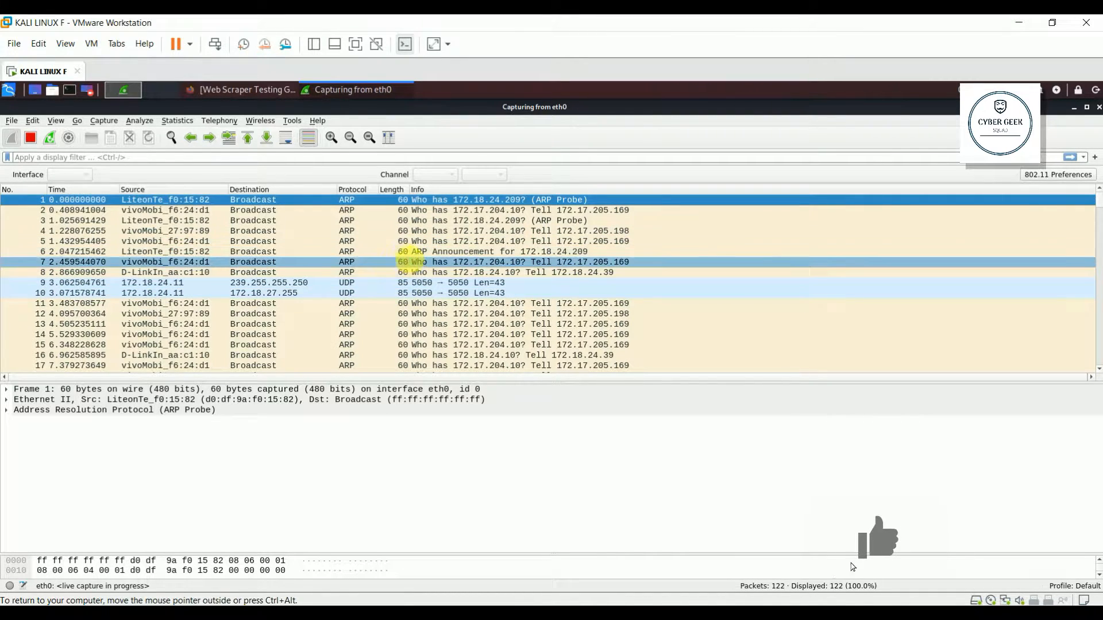
{"action": "scroll", "coordinate": [422, 366], "scroll_direction": "down", "scroll_amount": 3}
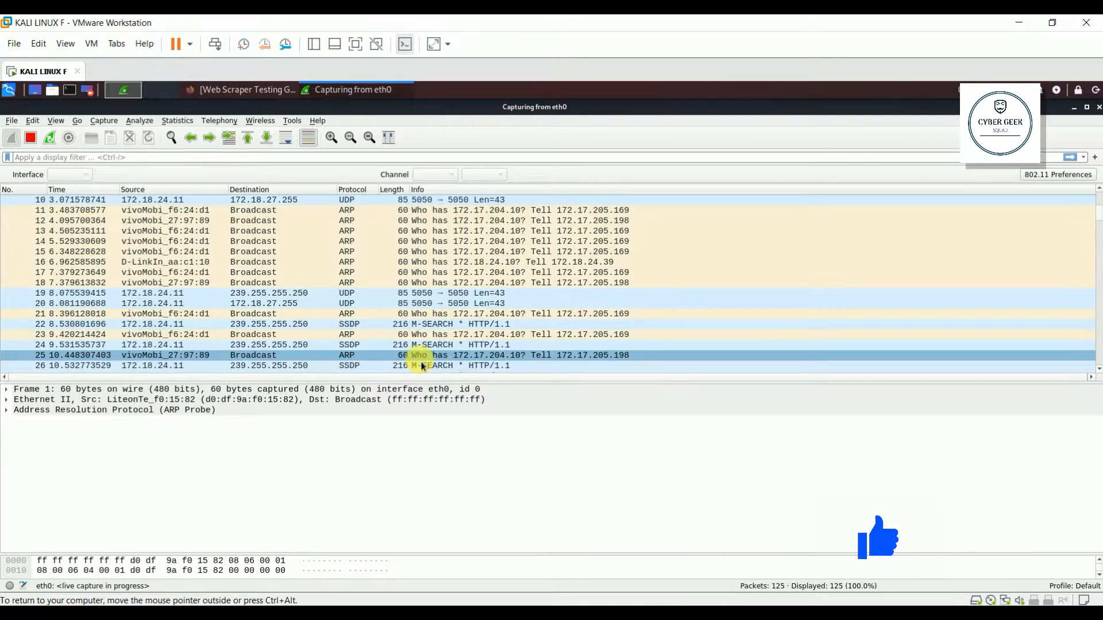
{"action": "scroll", "coordinate": [422, 366], "scroll_direction": "down", "scroll_amount": 9}
{"action": "scroll", "coordinate": [421, 366], "scroll_direction": "up", "scroll_amount": 19}
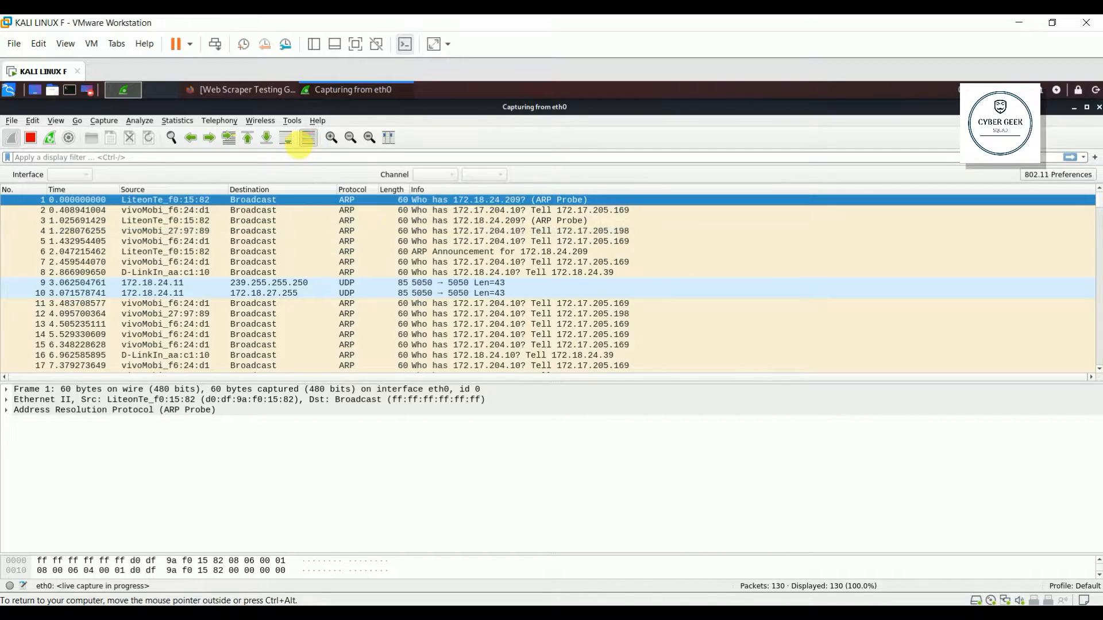
{"action": "left_click", "coordinate": [312, 141]}
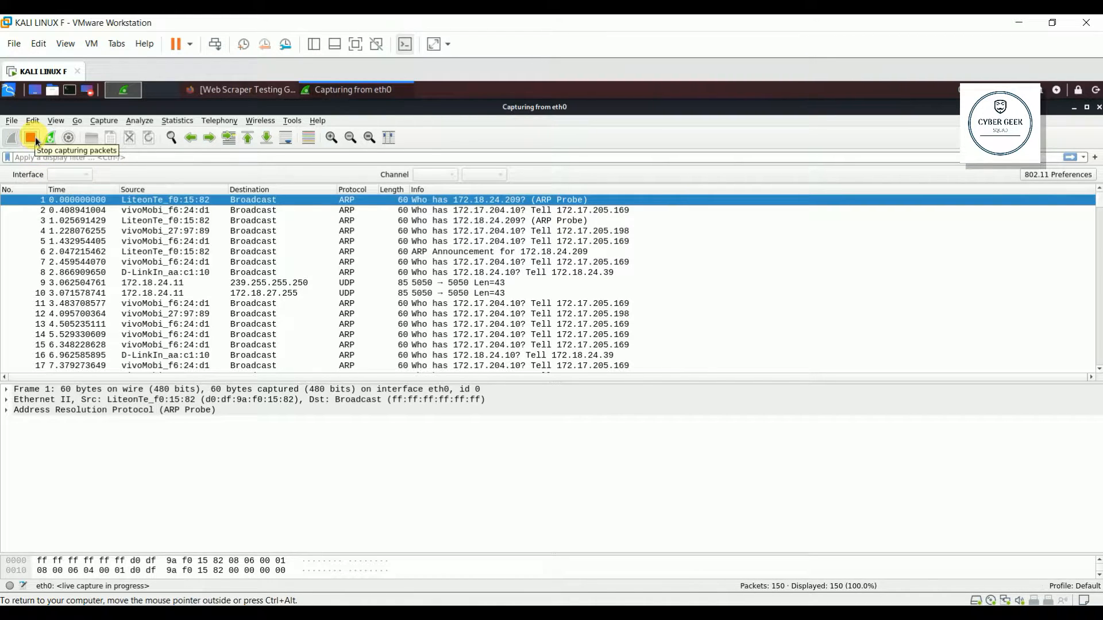
Step: Restart the eth0 capture discarding unsaved packets, then stop it after two DHCP ACKs
{"action": "left_click", "coordinate": [30, 138]}
{"action": "left_click", "coordinate": [256, 308]}
{"action": "scroll", "coordinate": [257, 308], "scroll_direction": "down", "scroll_amount": 20}
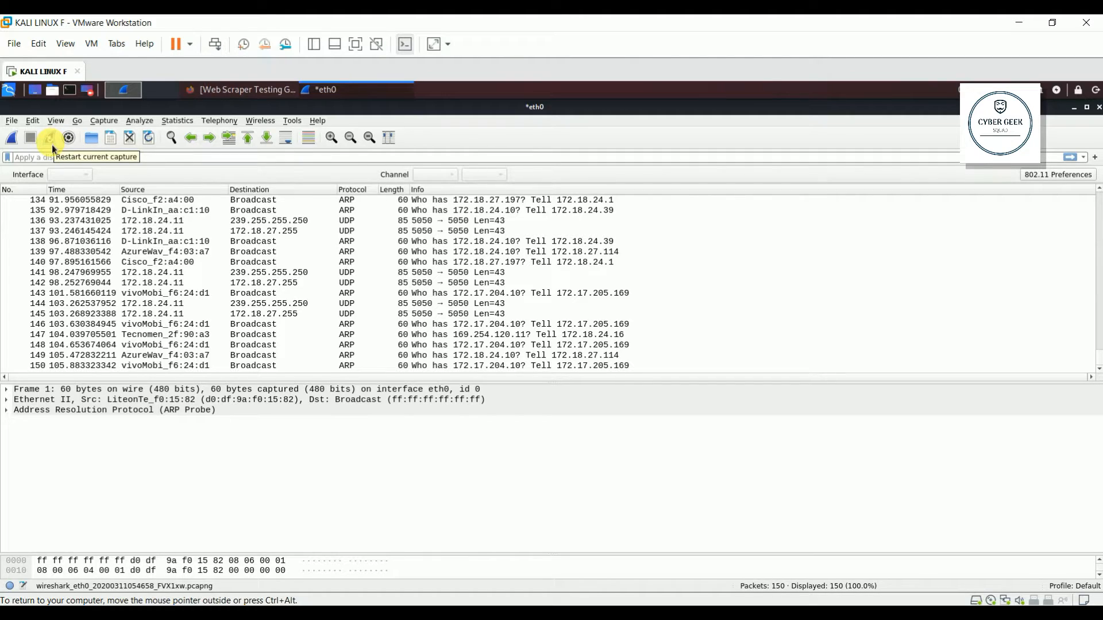
{"action": "left_click", "coordinate": [51, 143]}
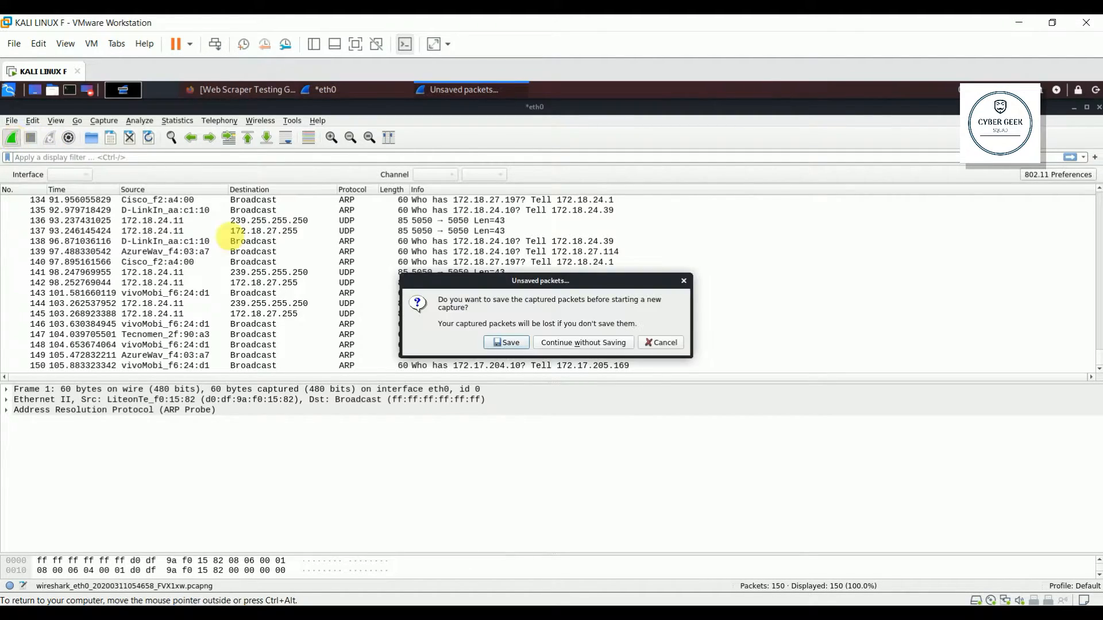
{"action": "left_click", "coordinate": [587, 345]}
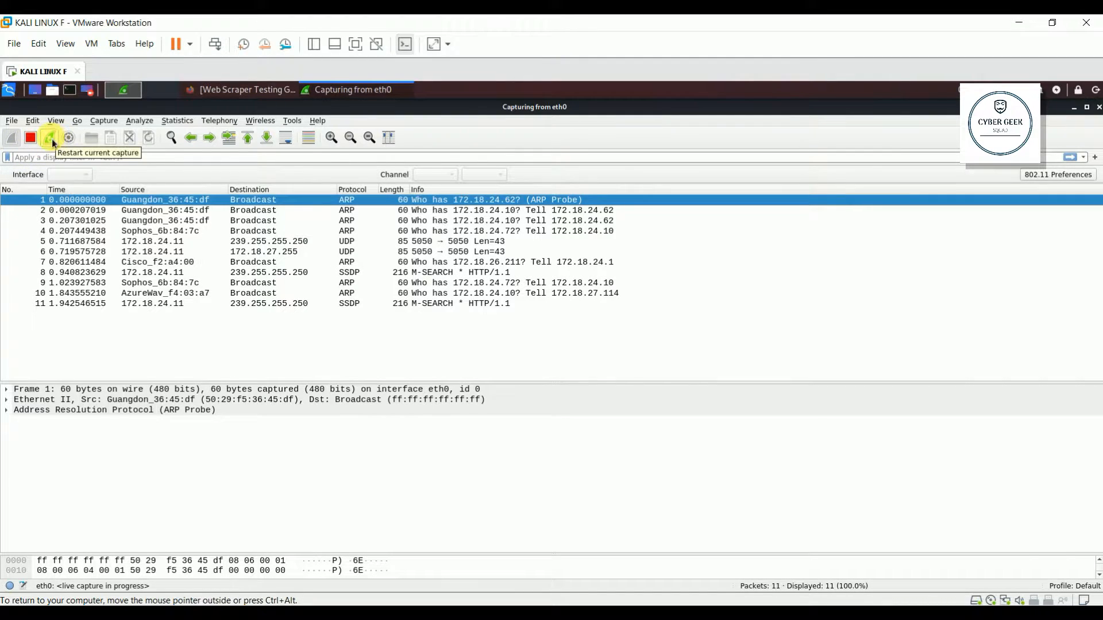
{"action": "left_click", "coordinate": [52, 139]}
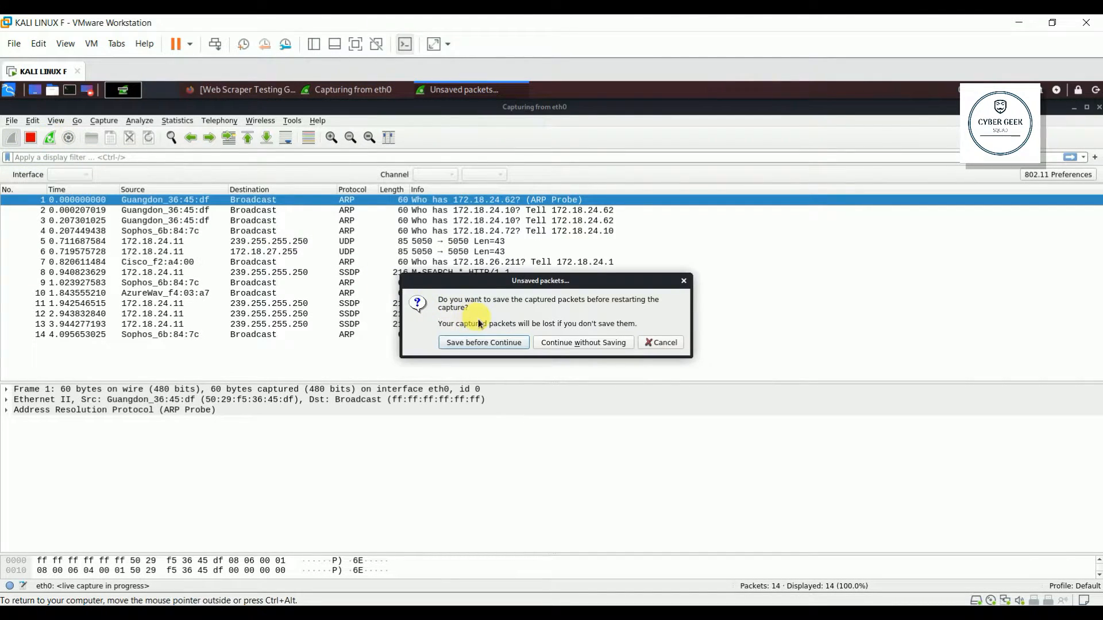
{"action": "left_click", "coordinate": [583, 343]}
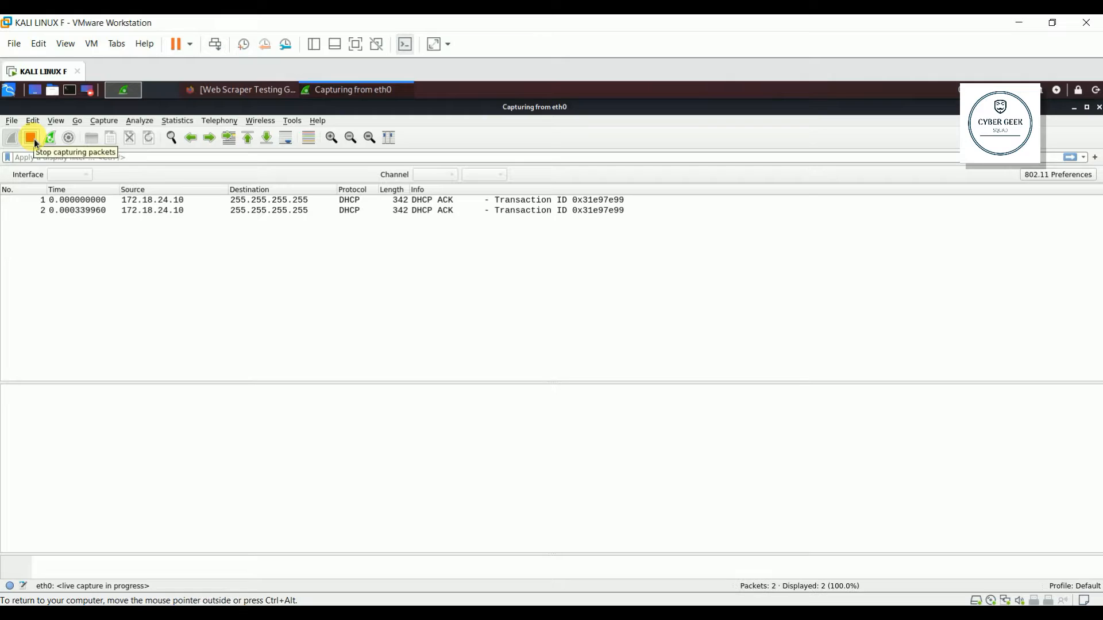
{"action": "left_click", "coordinate": [31, 138]}
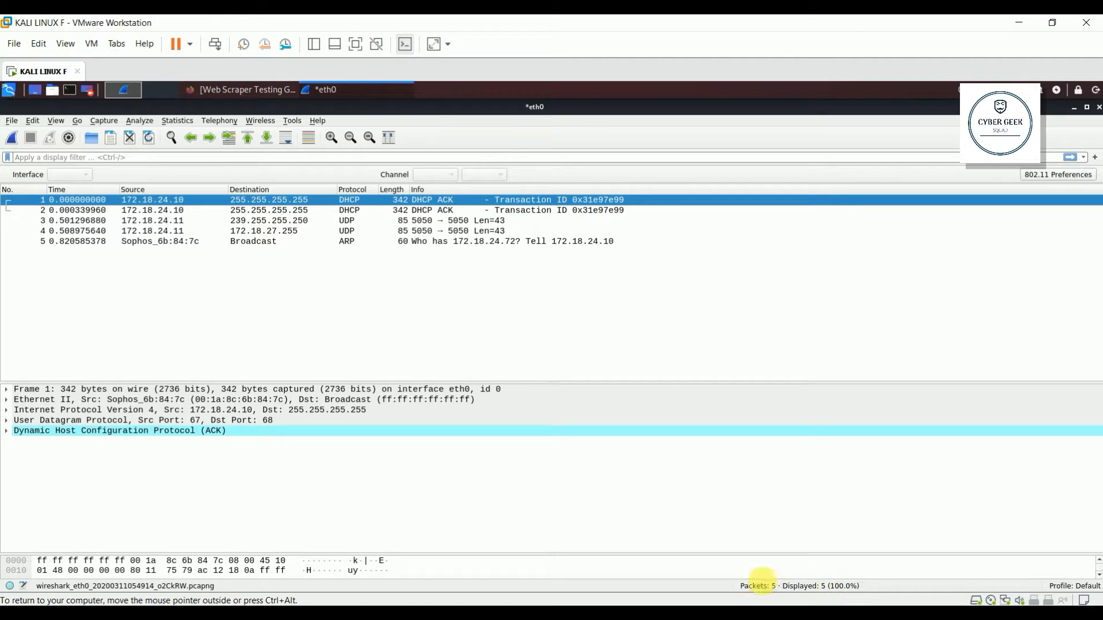
Step: Apply the http display filter, which matches none of the 5 captured packets
{"action": "left_click", "coordinate": [148, 159]}
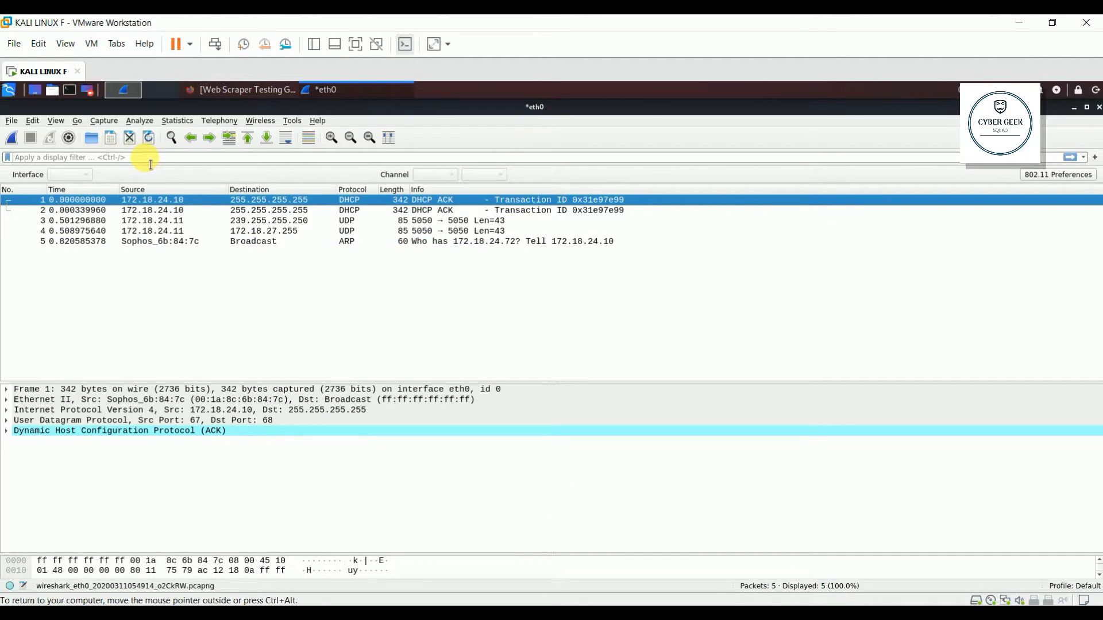
{"action": "type", "text": "http"}
{"action": "key", "text": "Return"}
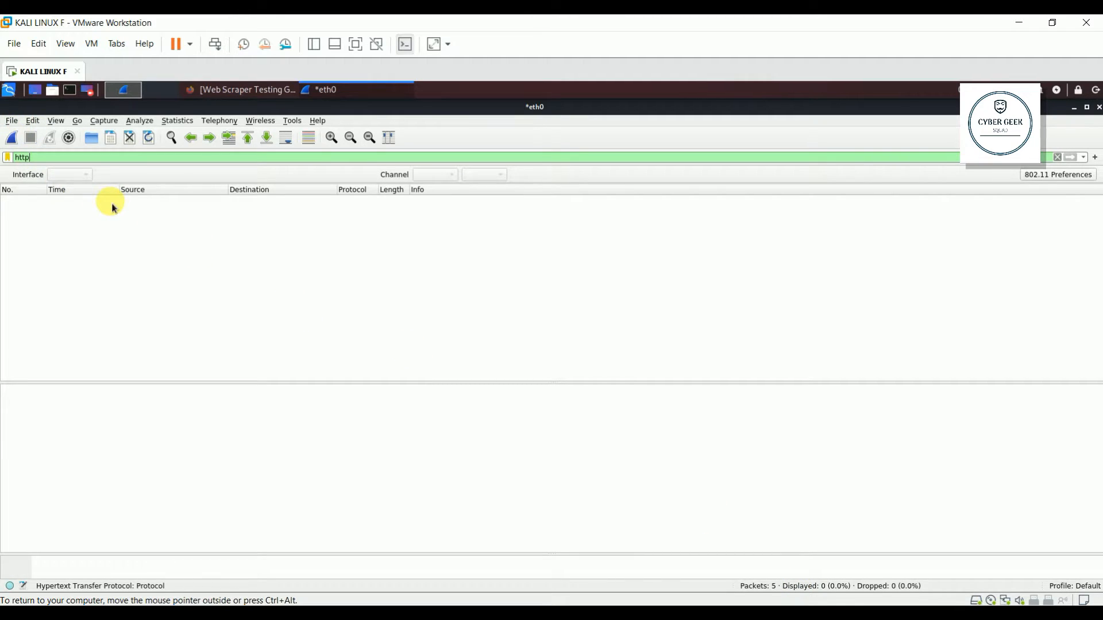
{"action": "key", "text": "BackSpace"}
{"action": "key", "text": "BackSpace"}
{"action": "key", "text": "BackSpace"}
{"action": "key", "text": "BackSpace"}
Step: Start a fresh unsaved eth0 capture filtered to http, then bring up the Firefox login page
{"action": "left_click", "coordinate": [12, 136]}
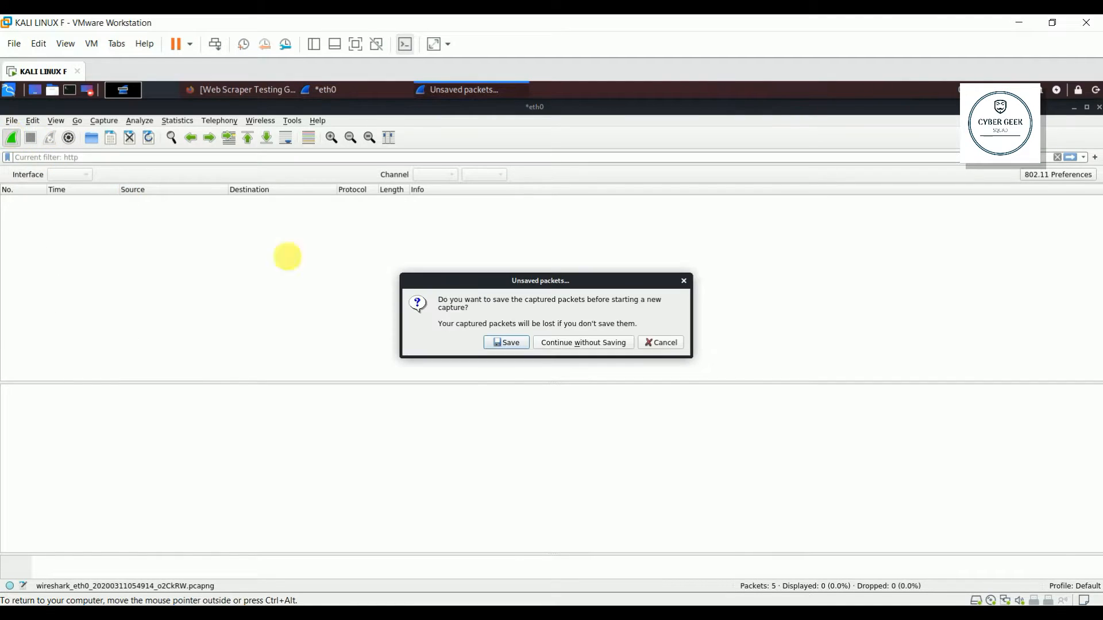
{"action": "left_click", "coordinate": [588, 346]}
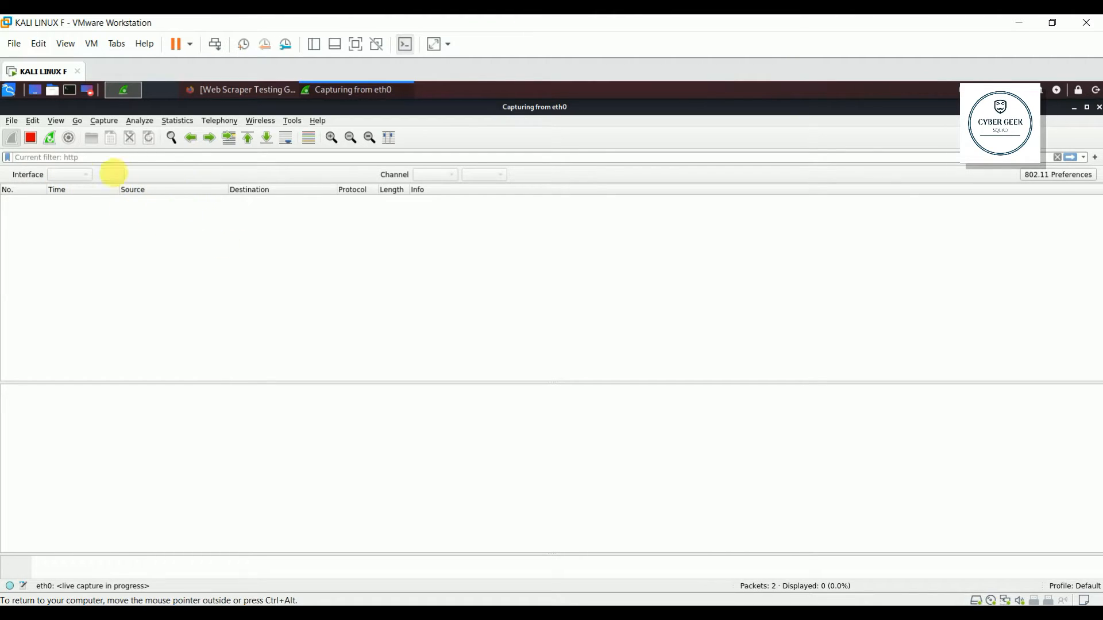
{"action": "left_click", "coordinate": [102, 159]}
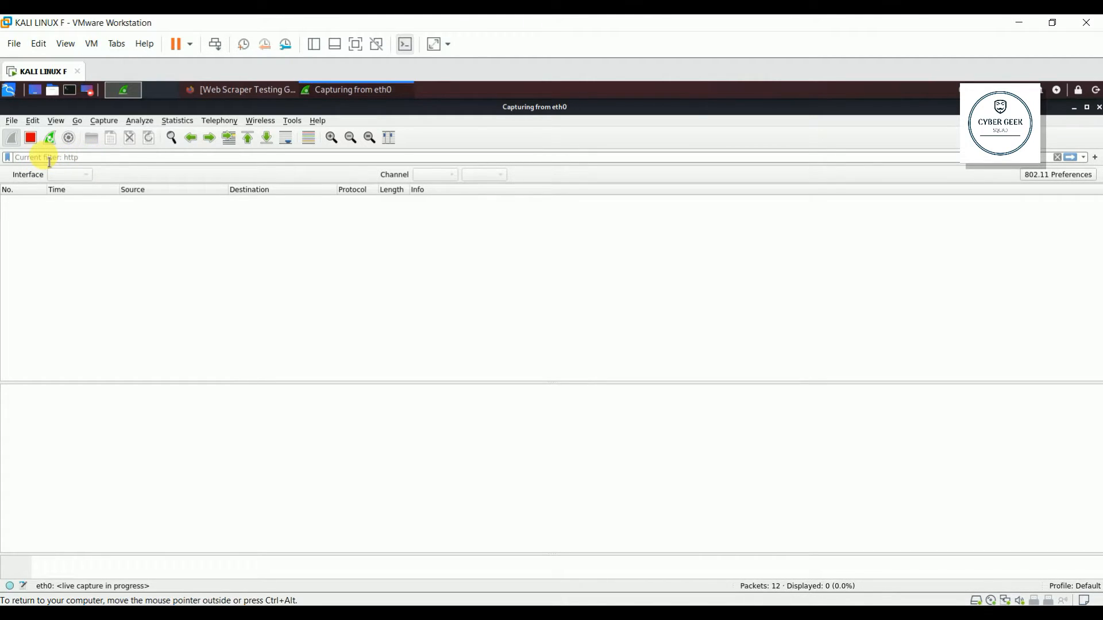
{"action": "type", "text": "http"}
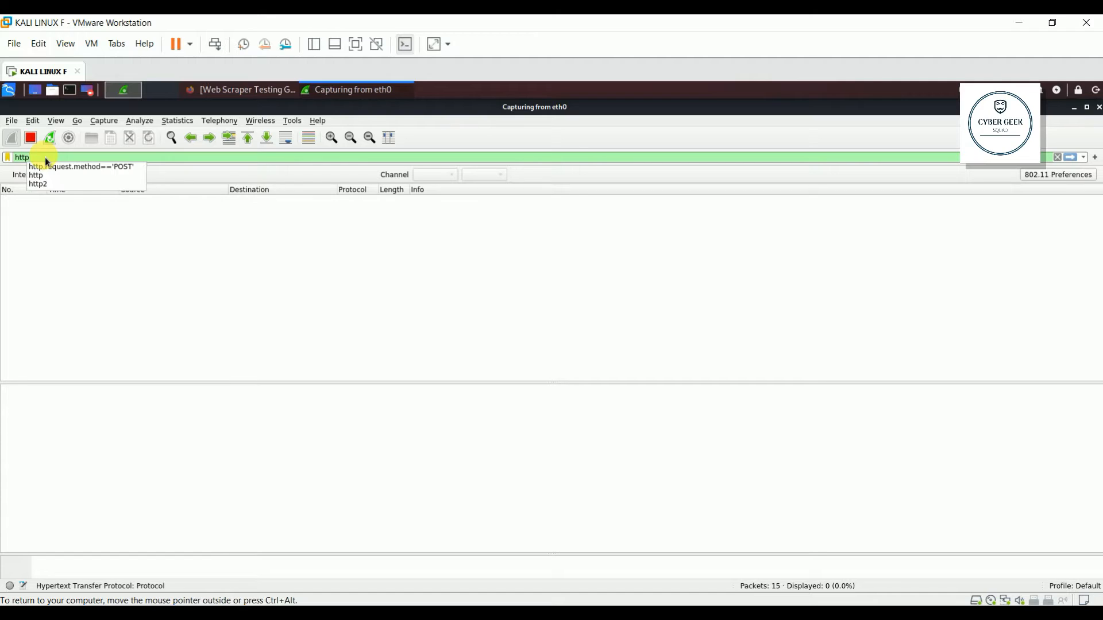
{"action": "key", "text": "Return"}
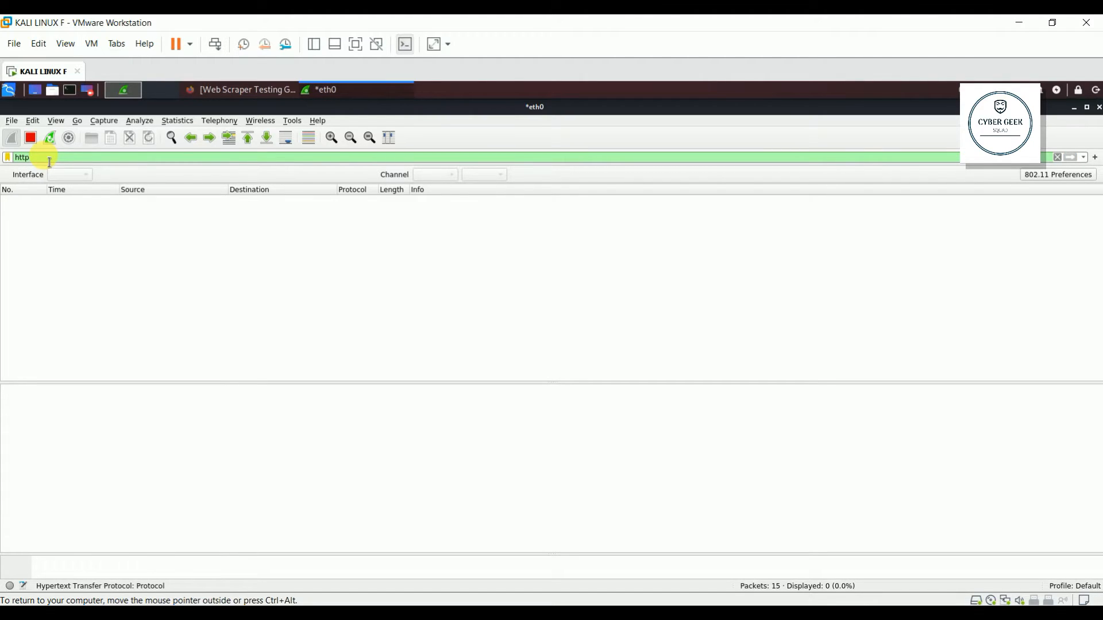
{"action": "left_click", "coordinate": [261, 91]}
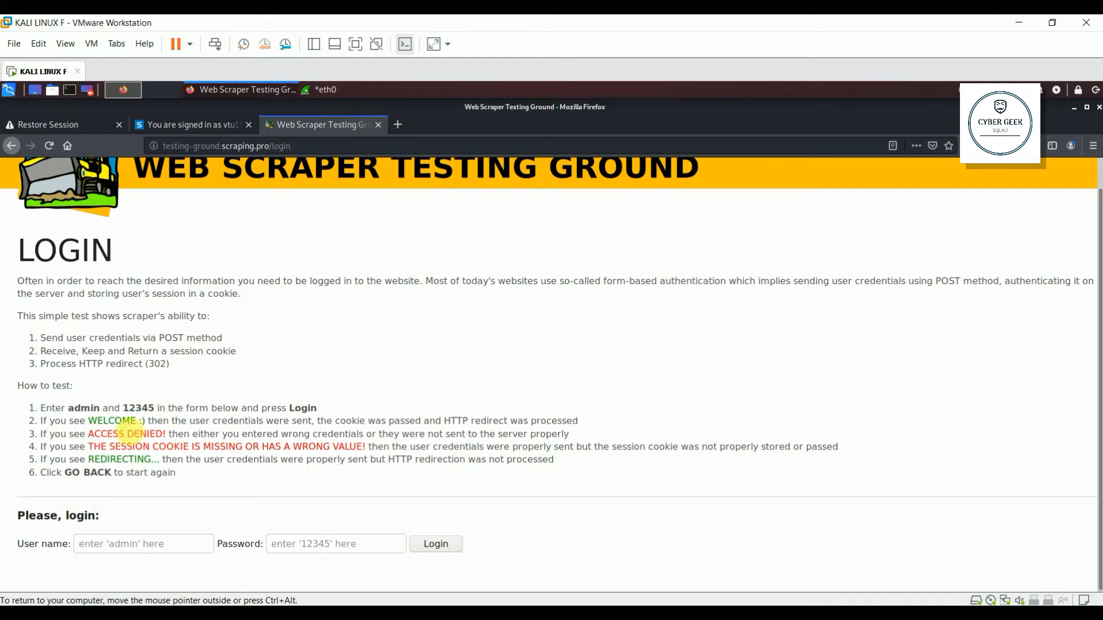
Step: Submit the demo user name and password on the Web Scraper Testing Ground login form
{"action": "left_click", "coordinate": [182, 548]}
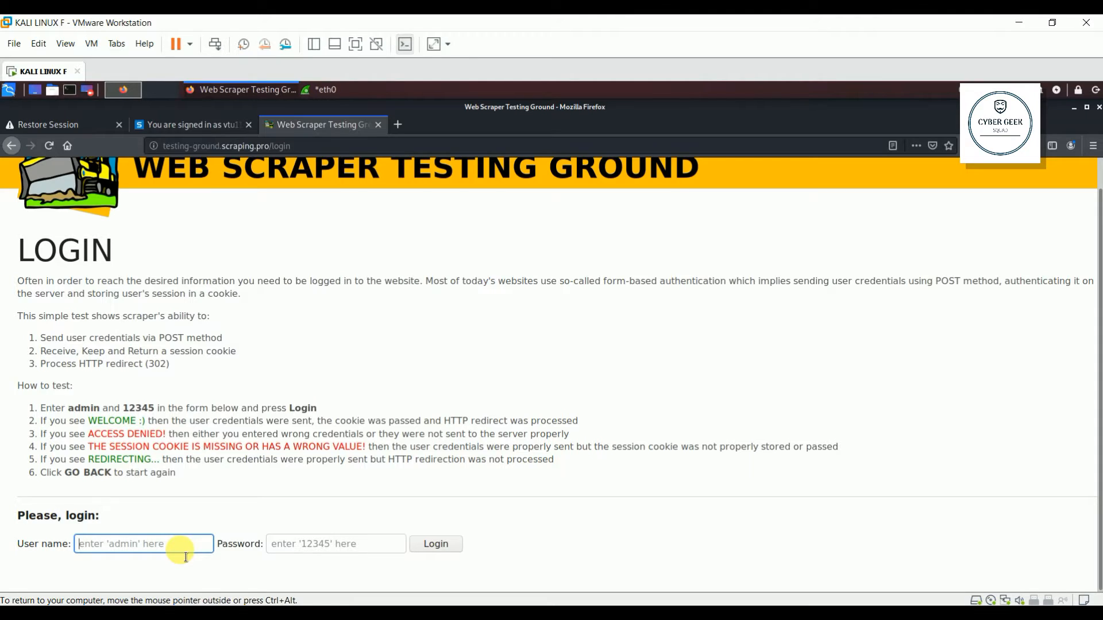
{"action": "type", "text": "admin"}
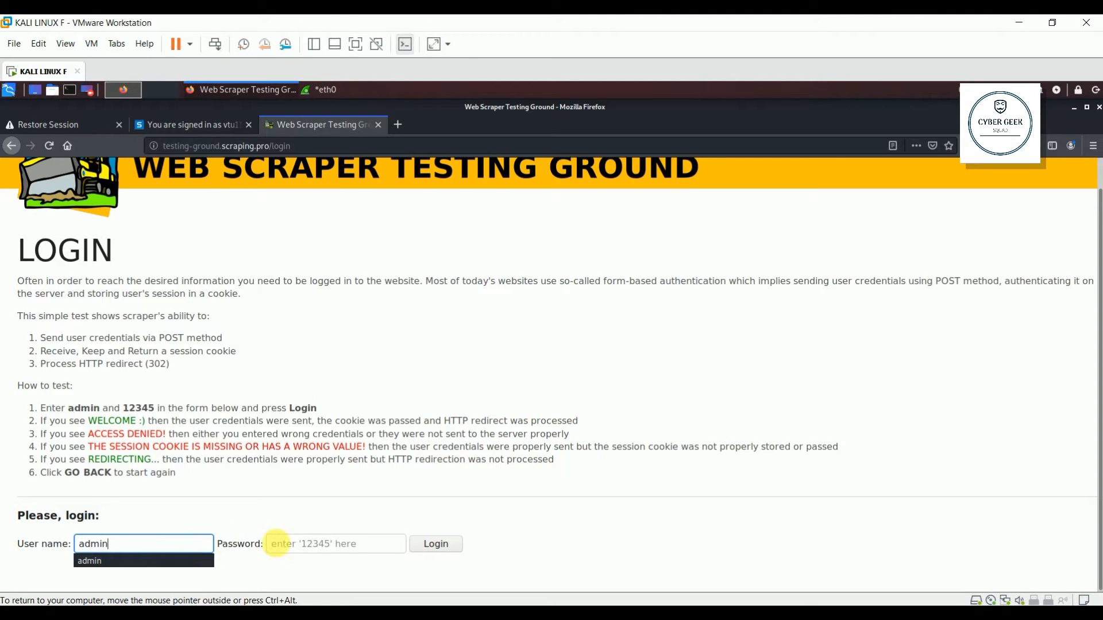
{"action": "left_click", "coordinate": [316, 547]}
{"action": "type", "text": "1234"}
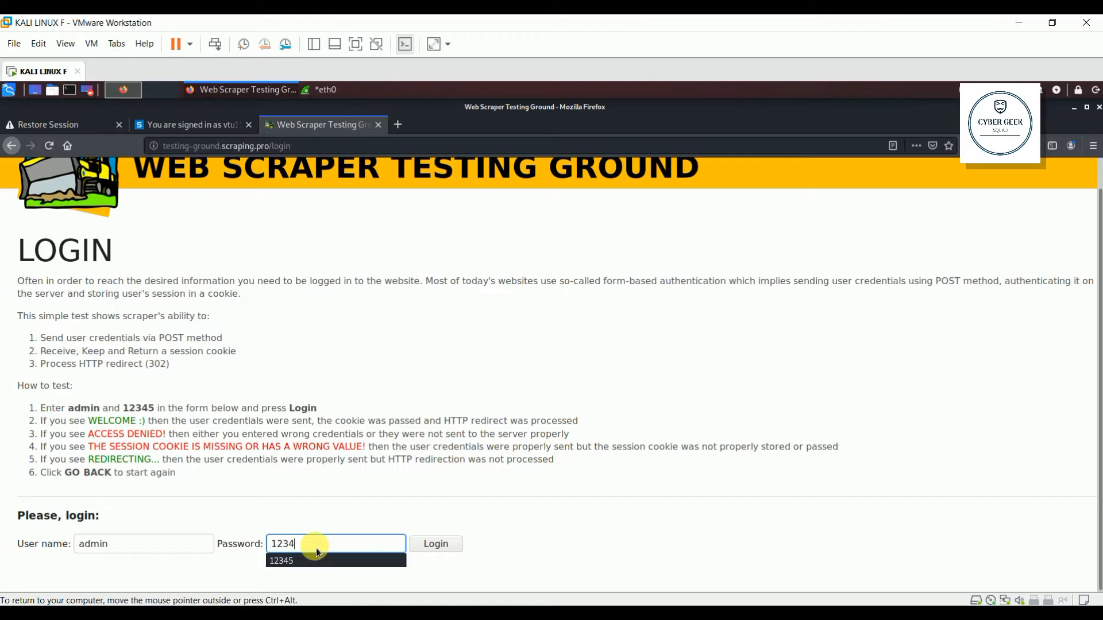
{"action": "type", "text": "5"}
{"action": "key", "text": "Return"}
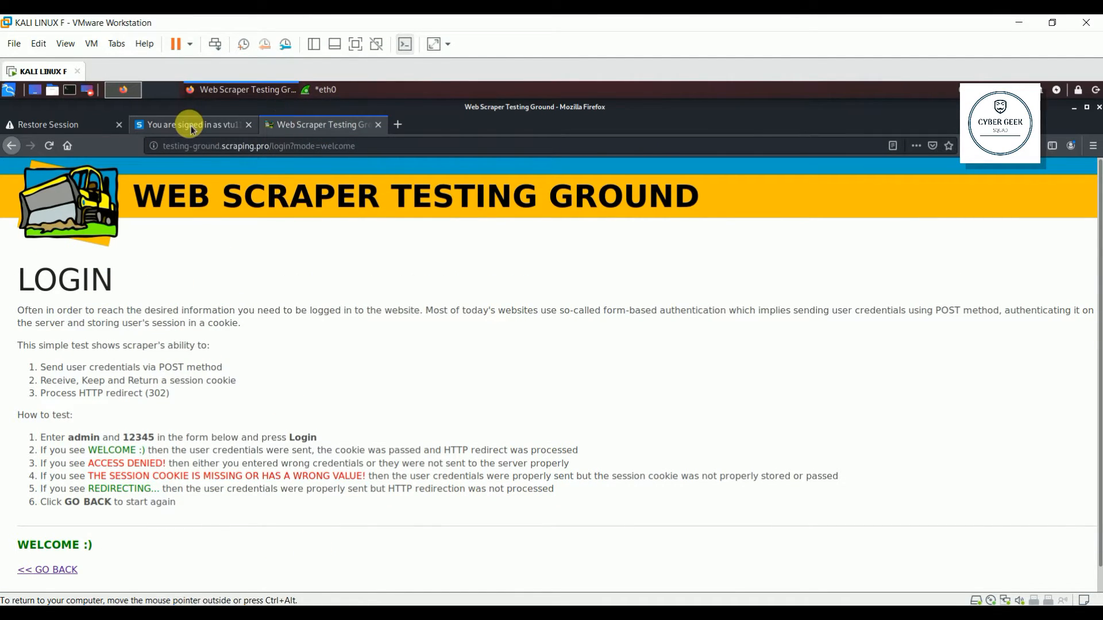
{"action": "left_click", "coordinate": [332, 91]}
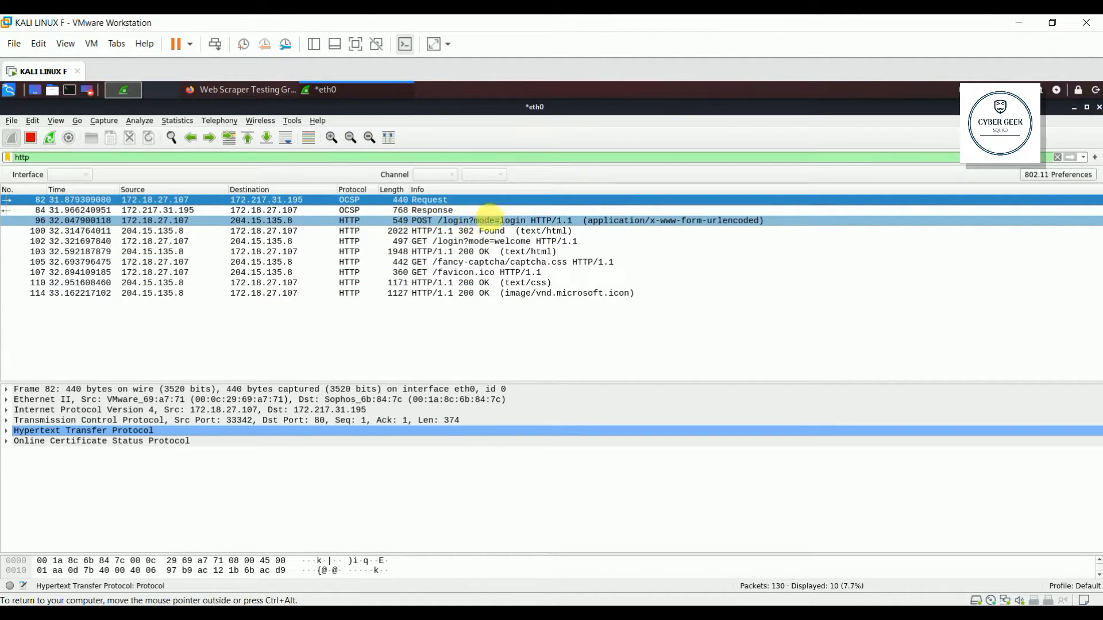
Step: Open the POST /login?mode=login packet, then expand its TCP, IP, Ethernet II and Frame details
{"action": "double_click", "coordinate": [595, 228]}
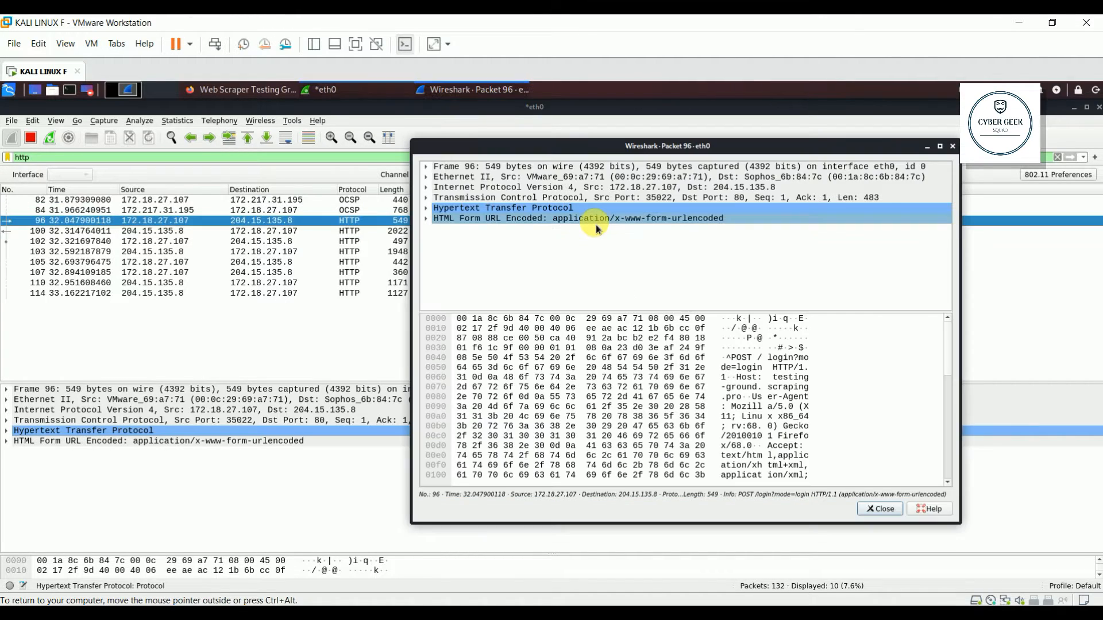
{"action": "left_click", "coordinate": [952, 146]}
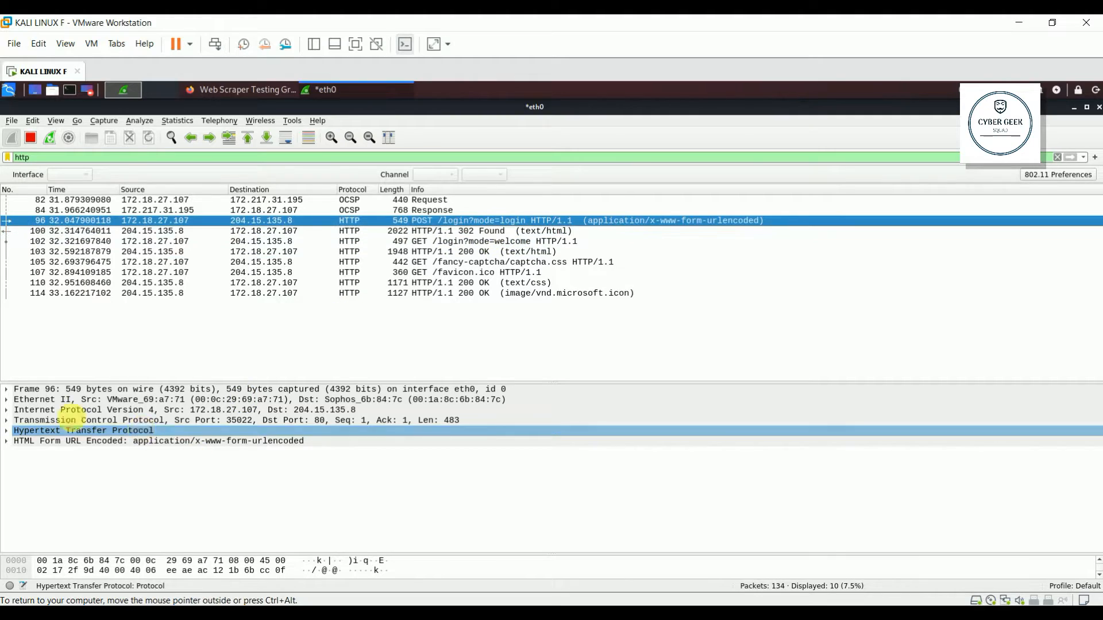
{"action": "double_click", "coordinate": [160, 420]}
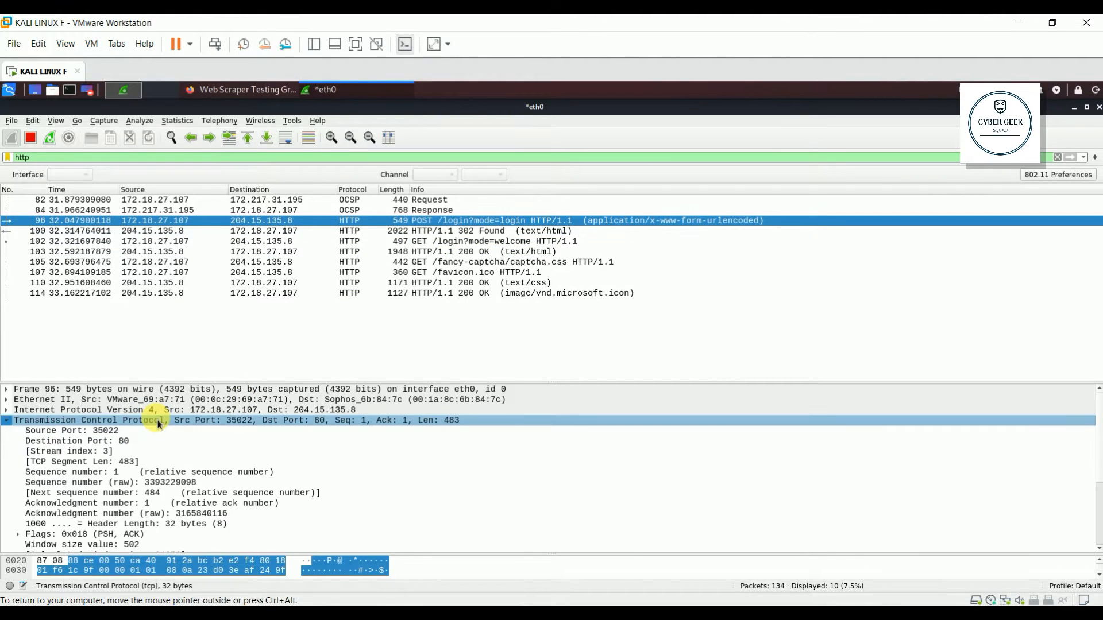
{"action": "double_click", "coordinate": [110, 410]}
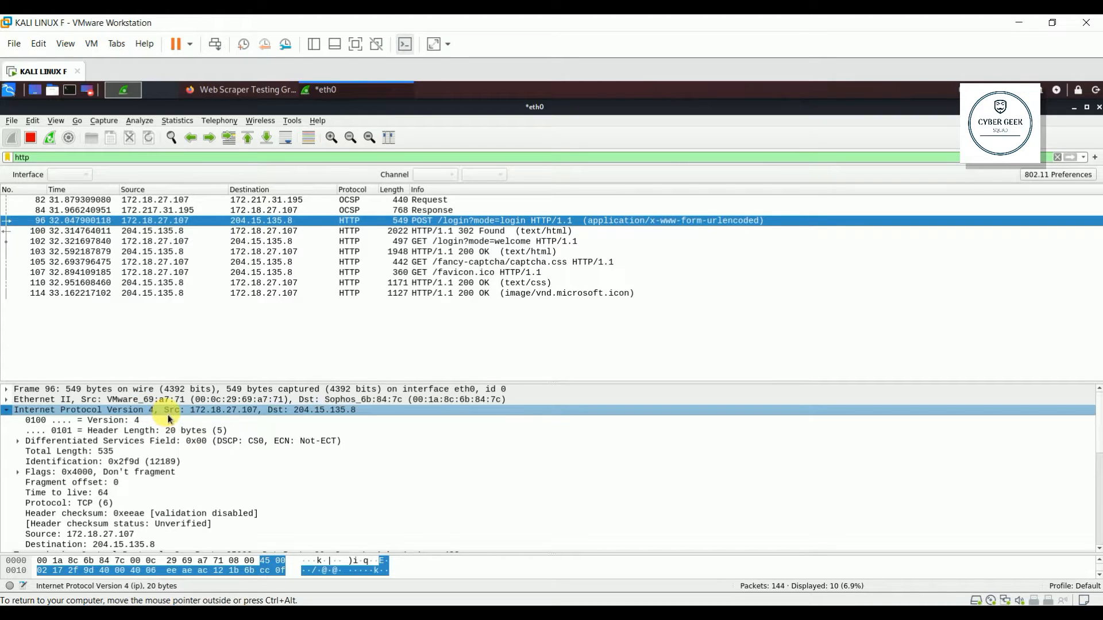
{"action": "left_click", "coordinate": [160, 399]}
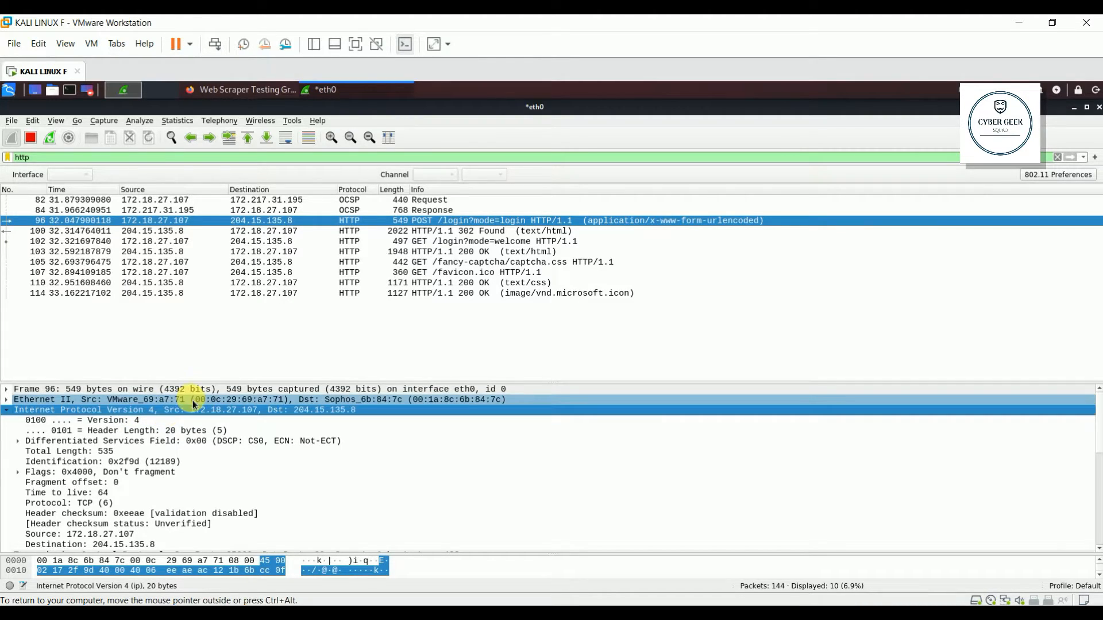
{"action": "double_click", "coordinate": [161, 399]}
{"action": "double_click", "coordinate": [161, 389]}
{"action": "scroll", "coordinate": [257, 523], "scroll_direction": "down", "scroll_amount": 4}
{"action": "scroll", "coordinate": [257, 523], "scroll_direction": "down", "scroll_amount": 1}
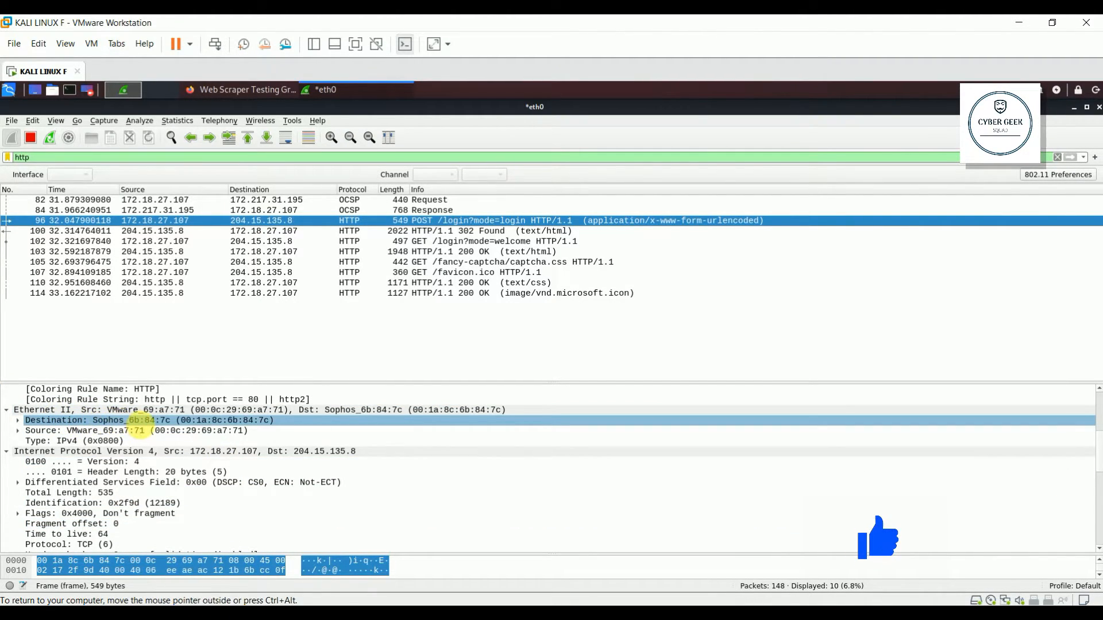
{"action": "left_click", "coordinate": [130, 432]}
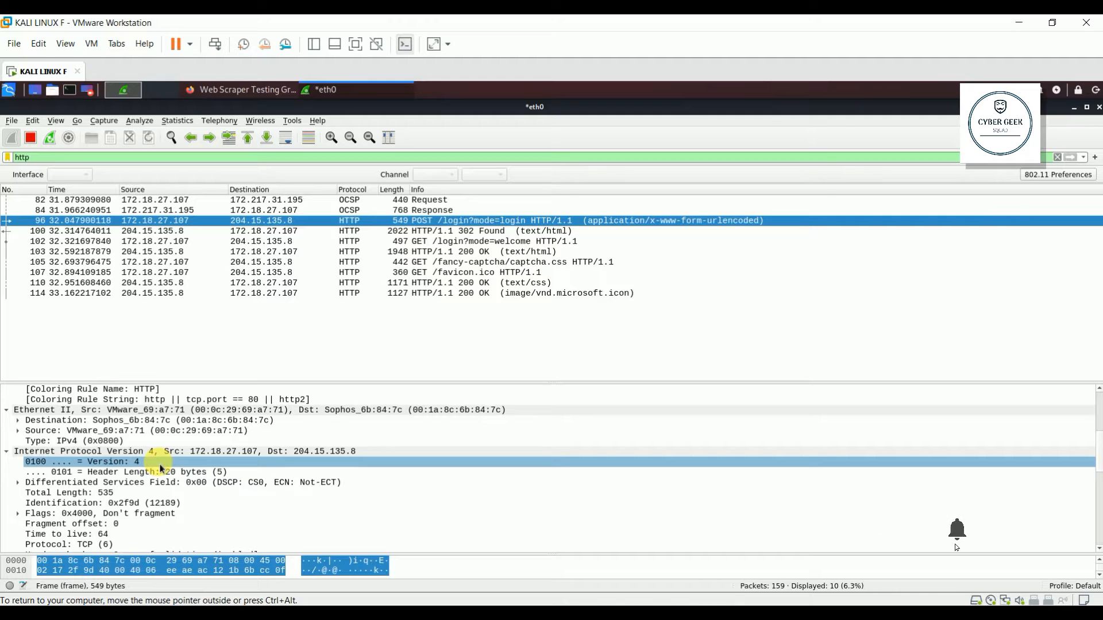
{"action": "scroll", "coordinate": [161, 468], "scroll_direction": "down", "scroll_amount": 1}
{"action": "scroll", "coordinate": [161, 468], "scroll_direction": "down", "scroll_amount": 1}
{"action": "scroll", "coordinate": [161, 468], "scroll_direction": "up", "scroll_amount": 4}
{"action": "scroll", "coordinate": [161, 468], "scroll_direction": "down", "scroll_amount": 4}
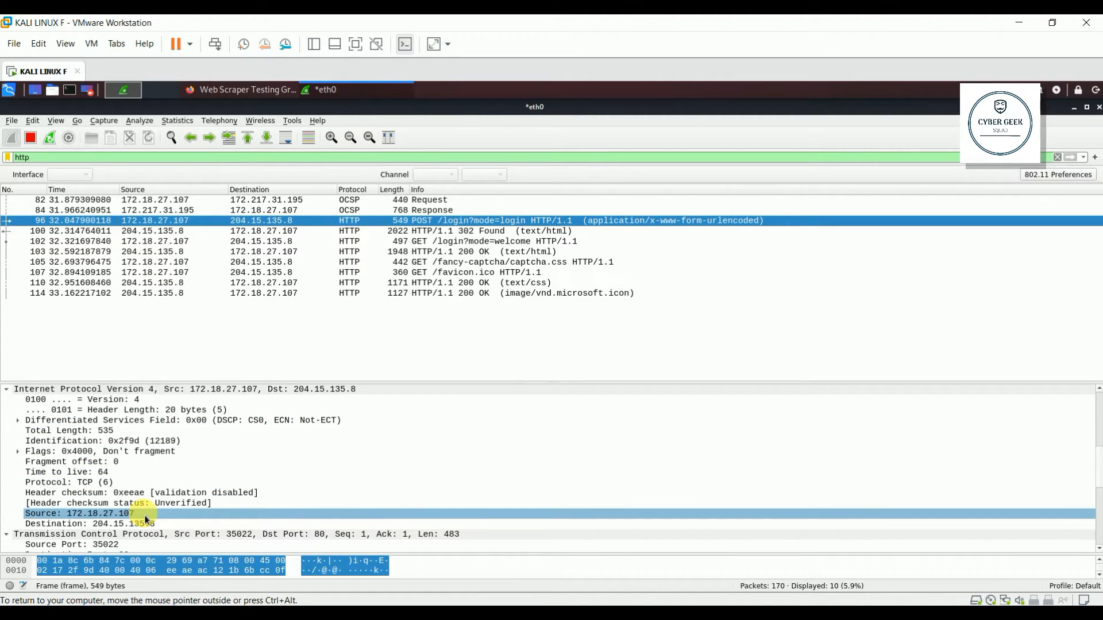
{"action": "scroll", "coordinate": [146, 520], "scroll_direction": "down", "scroll_amount": 1}
{"action": "scroll", "coordinate": [145, 520], "scroll_direction": "down", "scroll_amount": 3}
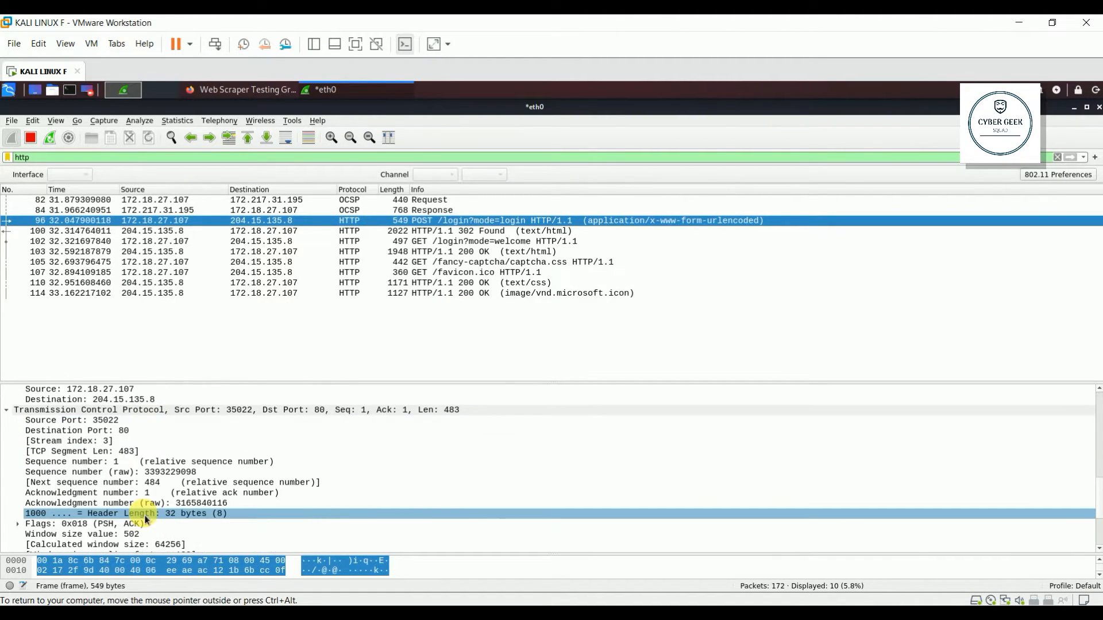
{"action": "scroll", "coordinate": [145, 519], "scroll_direction": "down", "scroll_amount": 2}
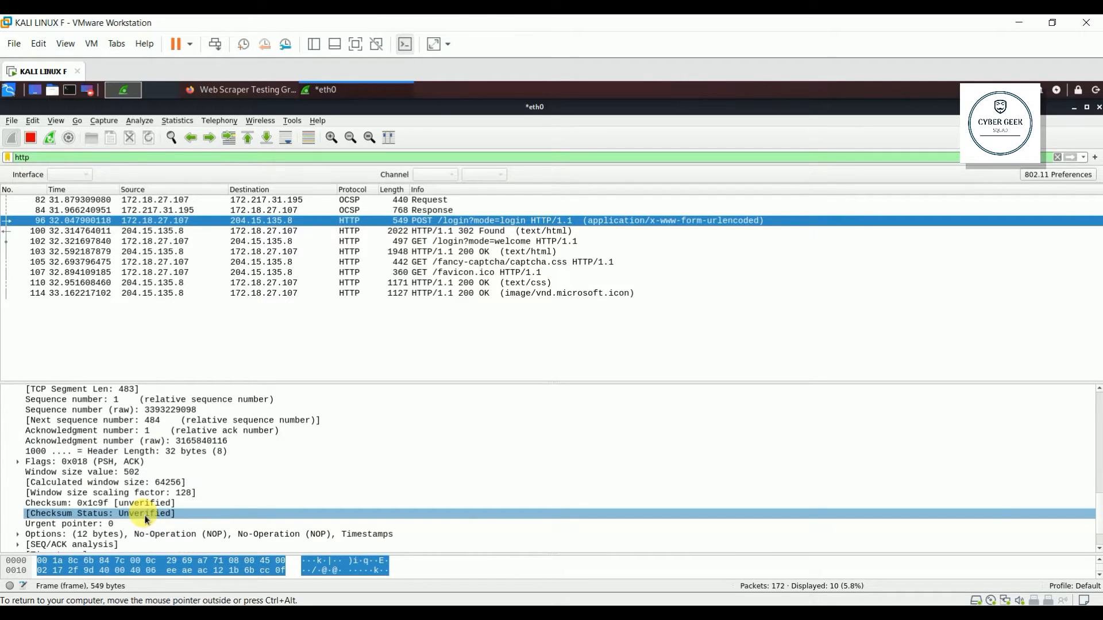
{"action": "scroll", "coordinate": [146, 520], "scroll_direction": "down", "scroll_amount": 1}
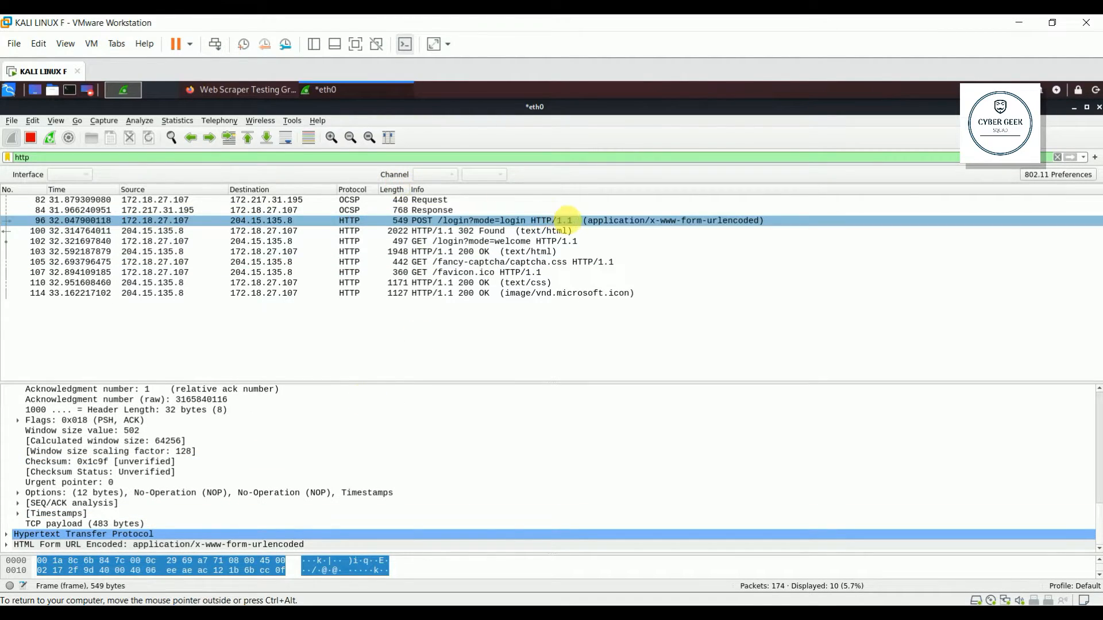
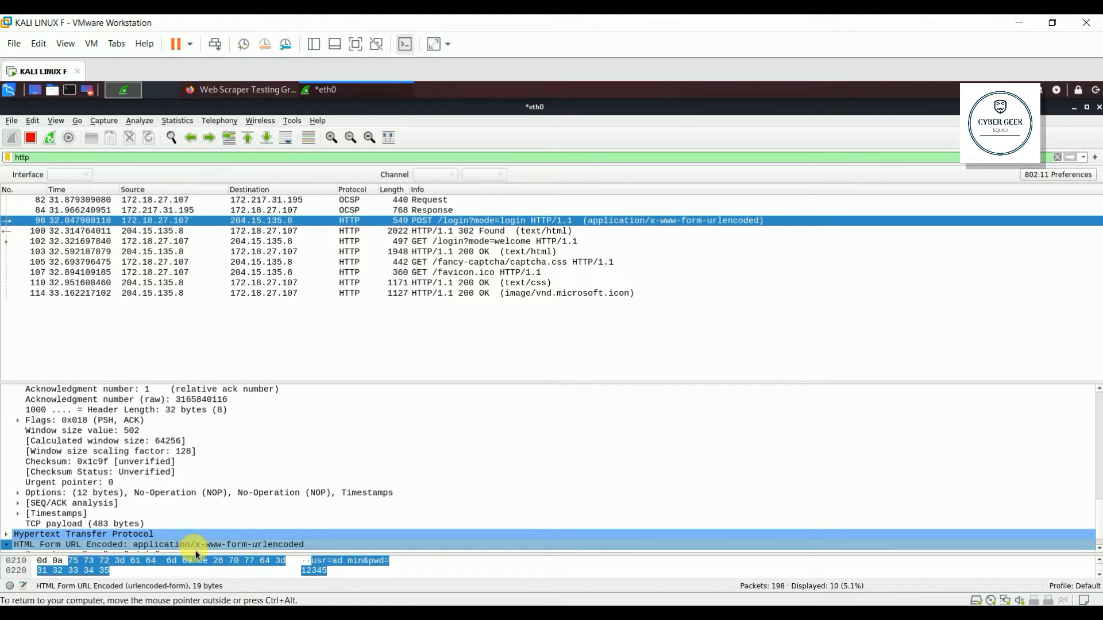
Step: Expand the HTML Form URL Encoded section of the POST /login packet to show usr and pwd
{"action": "double_click", "coordinate": [195, 548]}
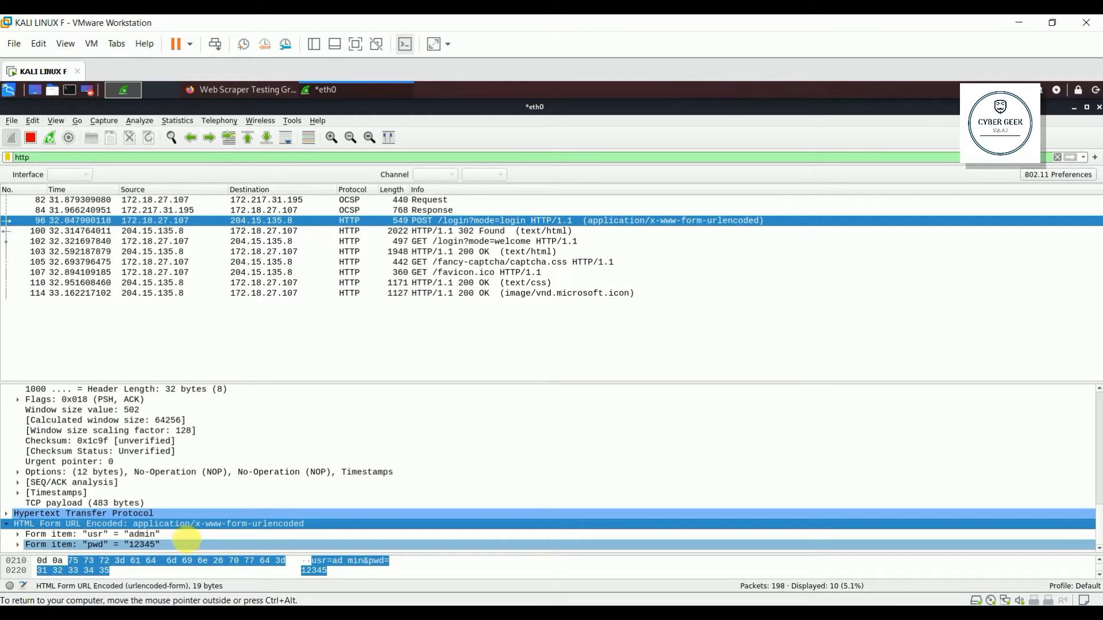
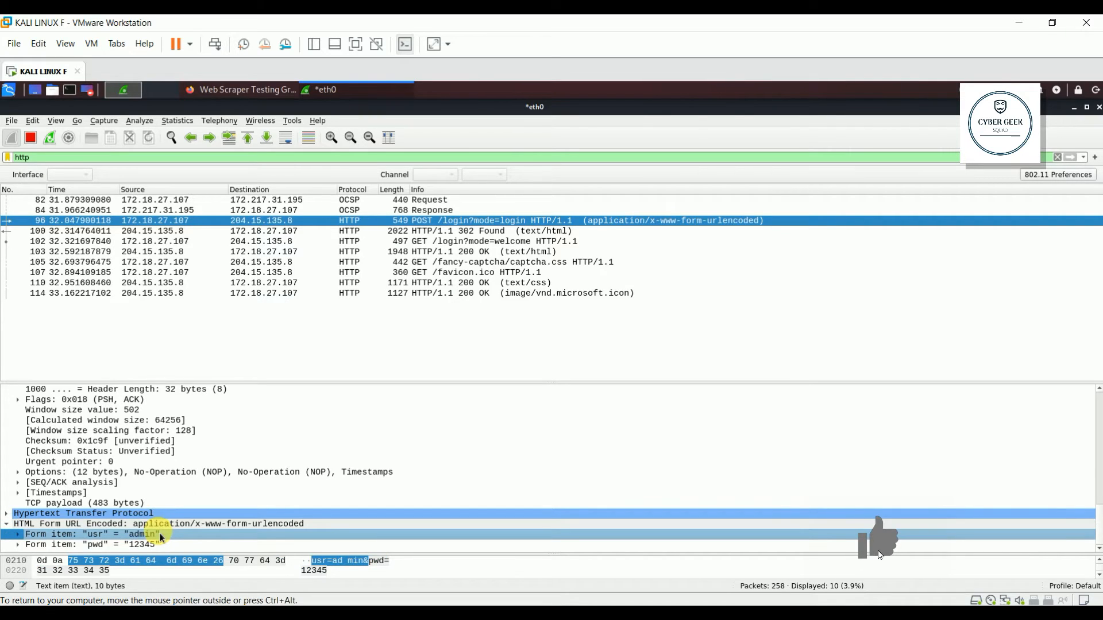
{"action": "left_click", "coordinate": [155, 534]}
{"action": "left_click", "coordinate": [173, 545]}
{"action": "left_click", "coordinate": [132, 534]}
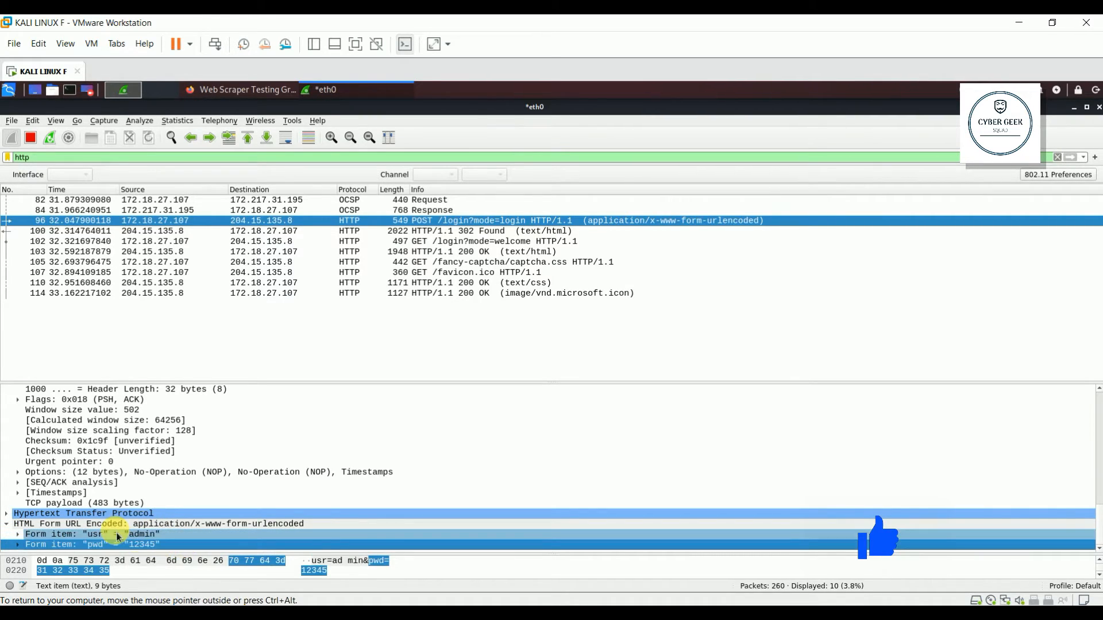
{"action": "double_click", "coordinate": [116, 532]}
{"action": "left_click", "coordinate": [95, 544]}
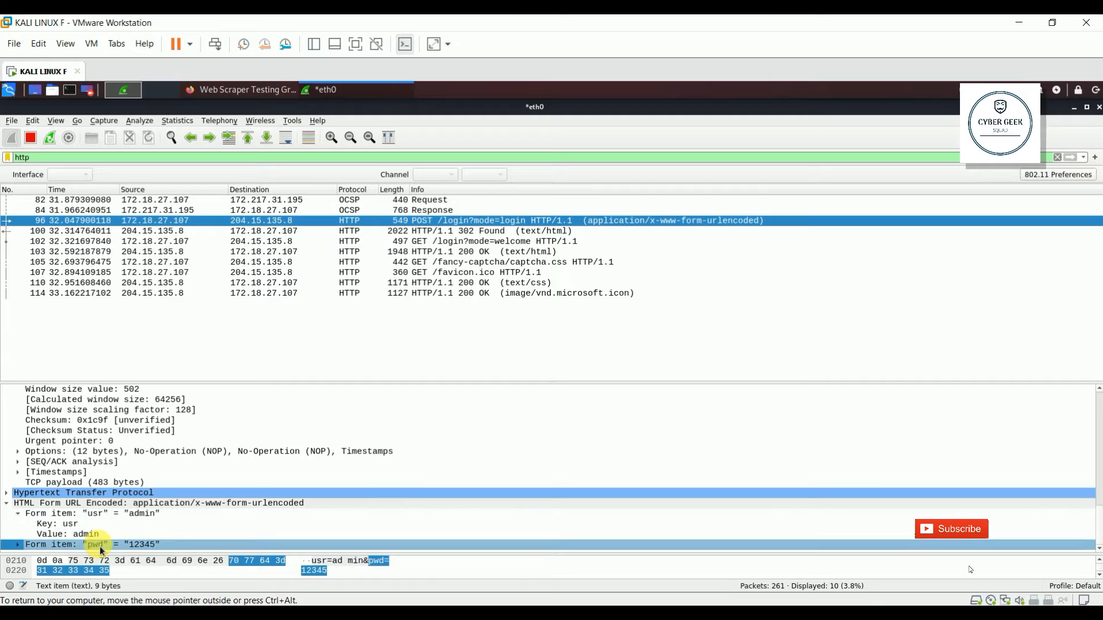
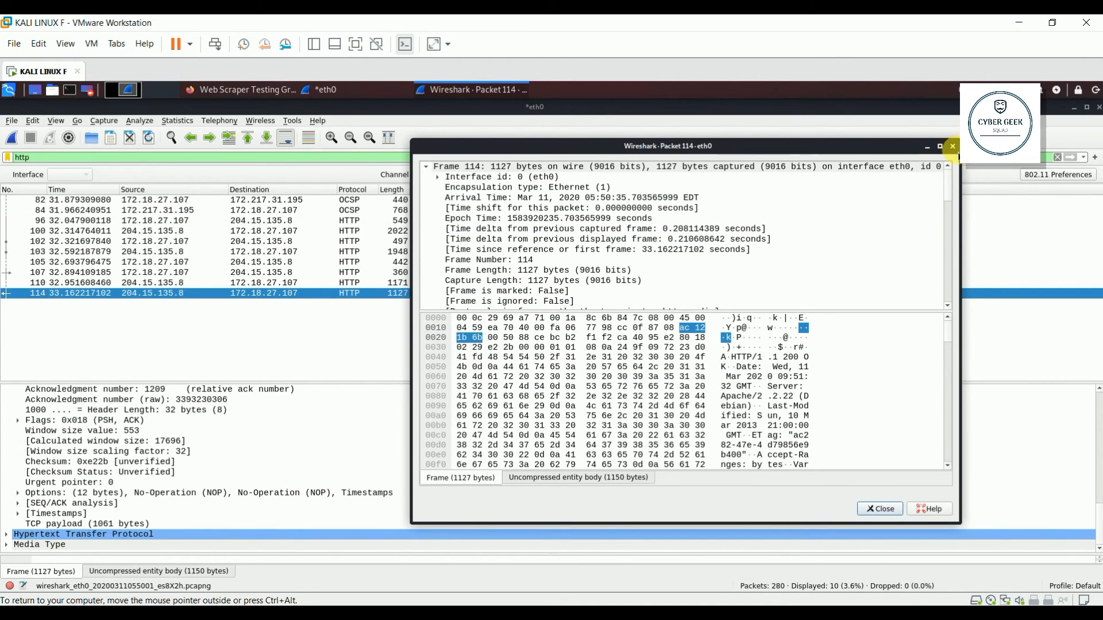
Step: Close the Packet 114 window, confirm the favicon's Media Type is image/vnd.microsoft.icon, then clear the packet selection
{"action": "left_click", "coordinate": [952, 146]}
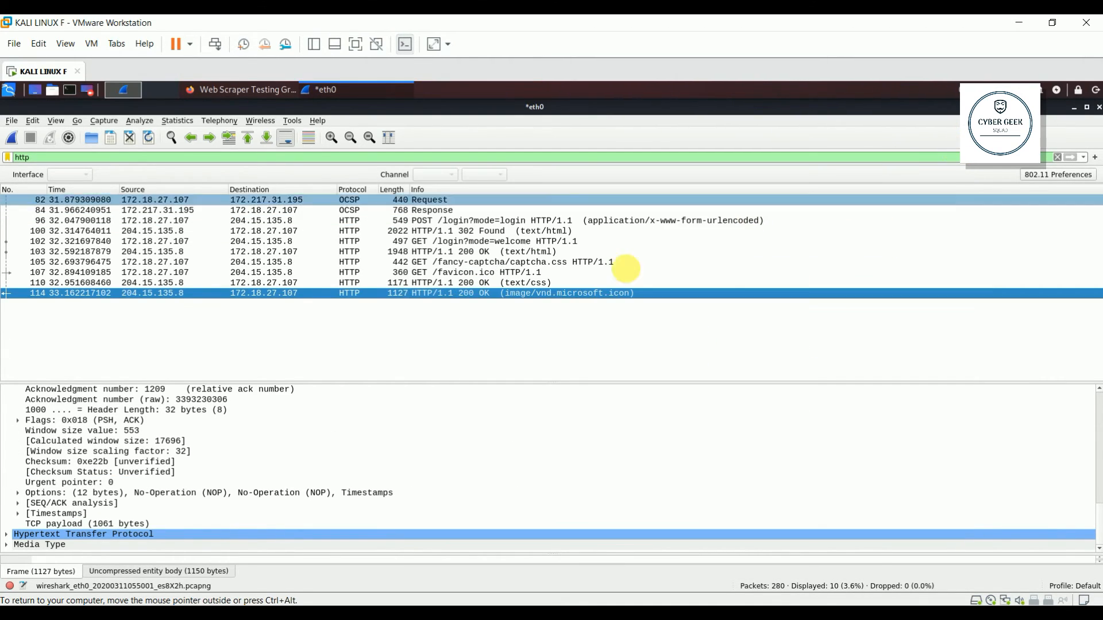
{"action": "left_click", "coordinate": [205, 545]}
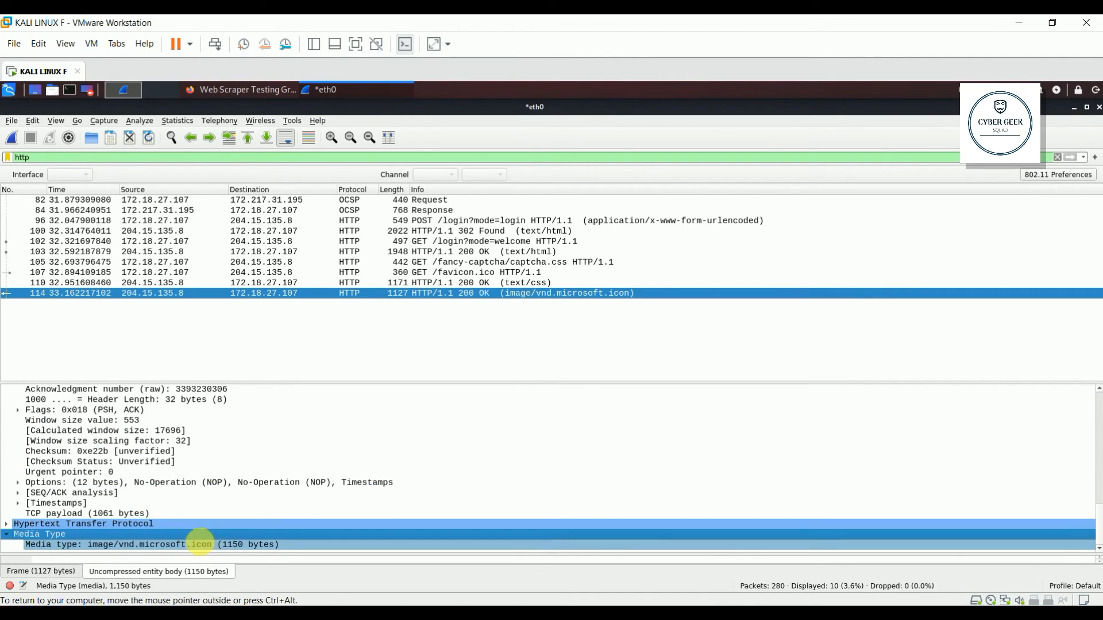
{"action": "left_click", "coordinate": [214, 546]}
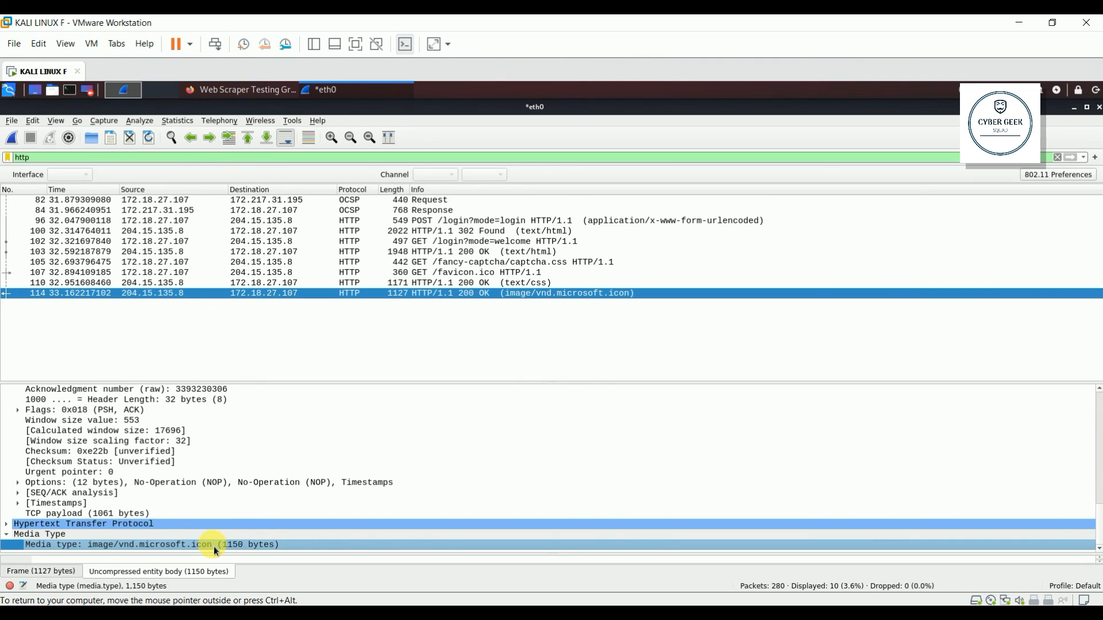
{"action": "left_click", "coordinate": [429, 343]}
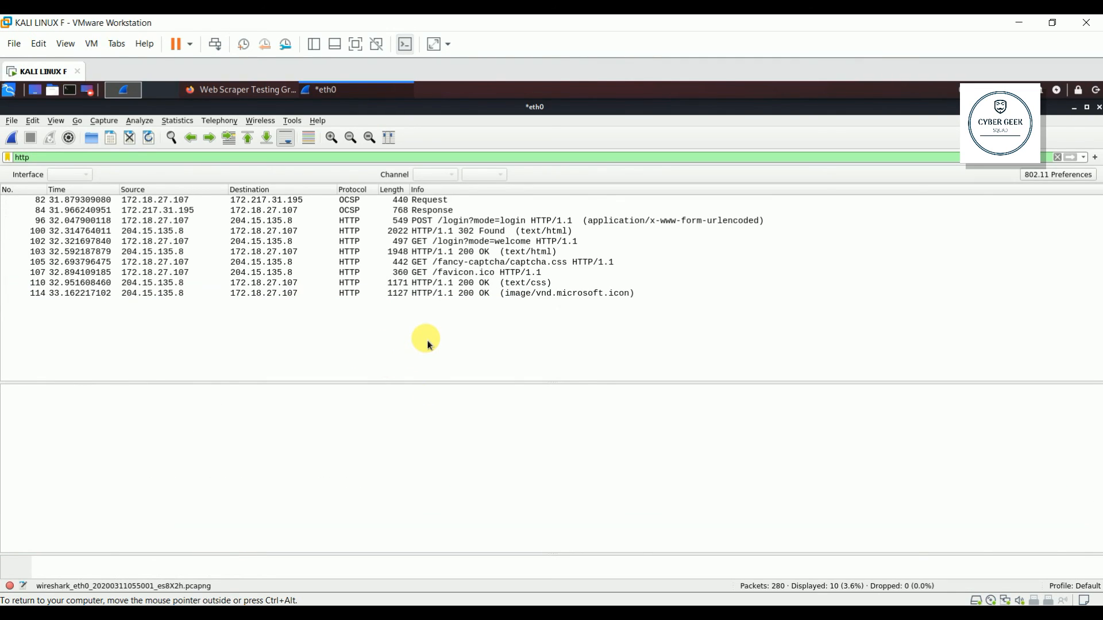